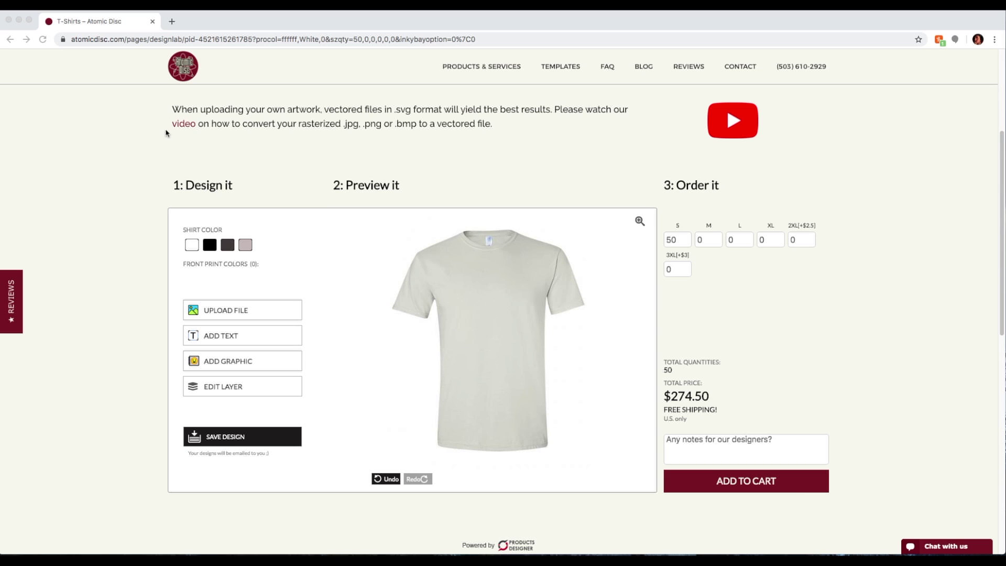
# Preview the shirt in black, charcoal and ice grey, return to white, and open the clipart library
pyautogui.click(209, 245)
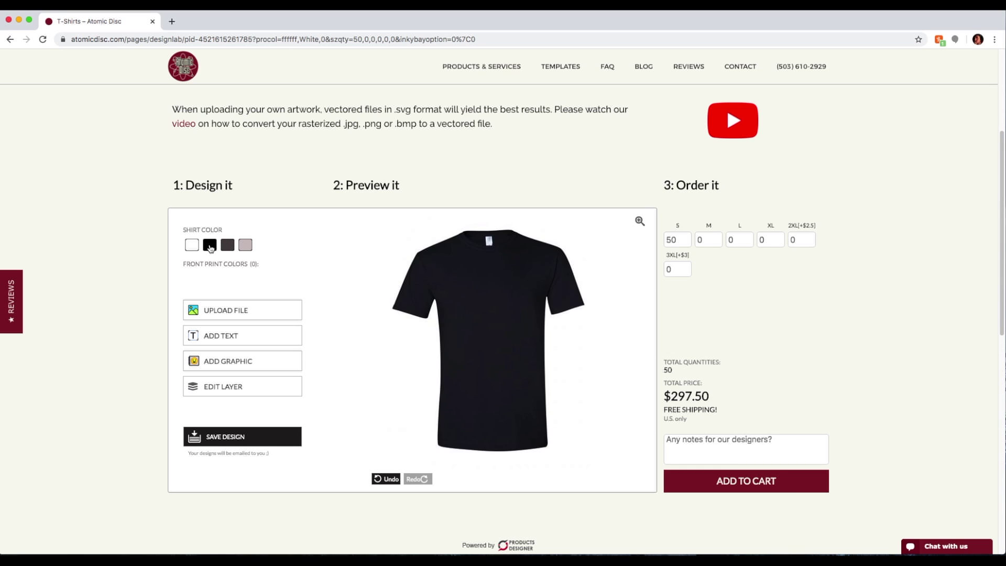
pyautogui.click(228, 247)
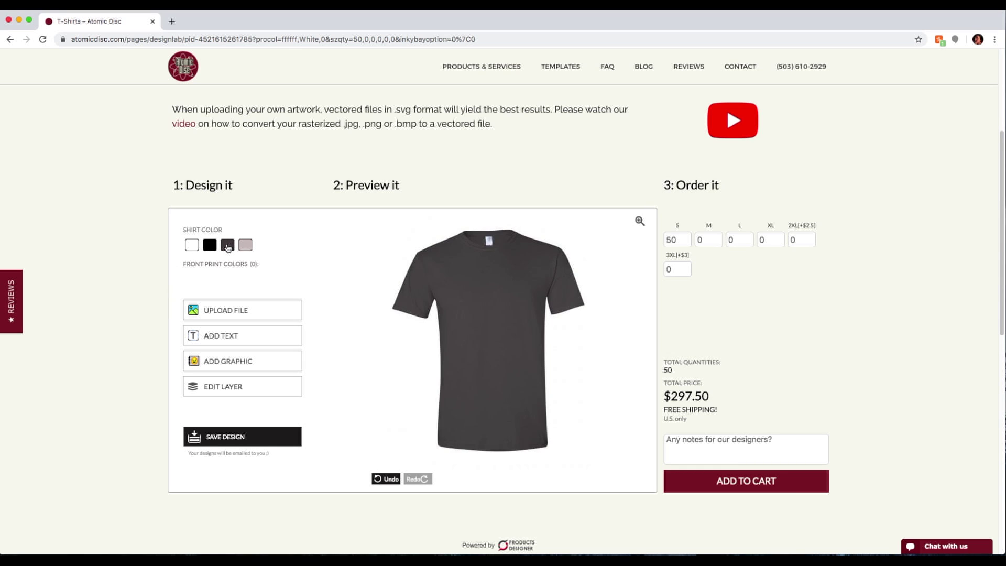
pyautogui.click(244, 249)
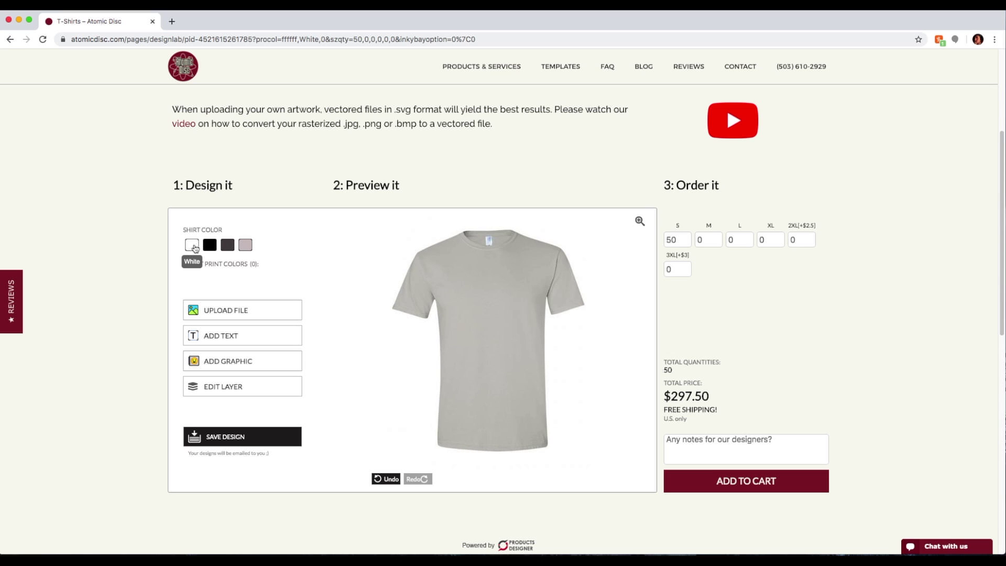
pyautogui.click(194, 249)
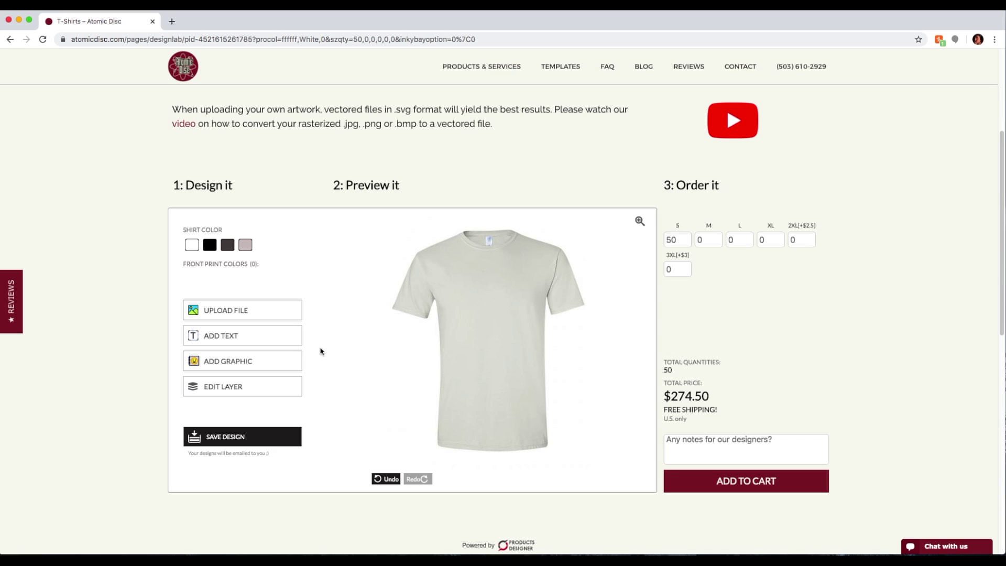
pyautogui.click(251, 363)
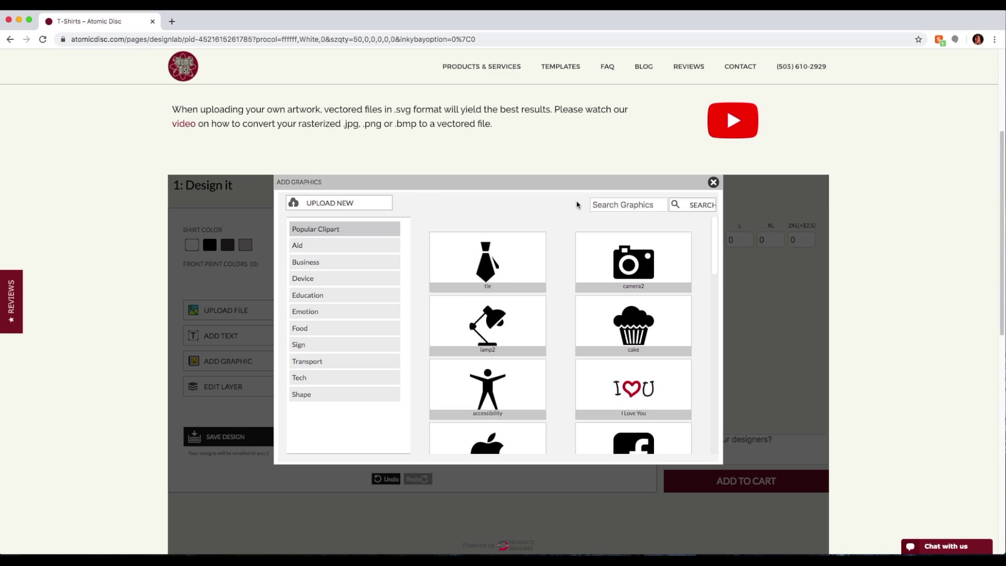
# Search the clipart for 'cassette' and place the first result on the shirt front
pyautogui.click(656, 205)
pyautogui.write('cassette')
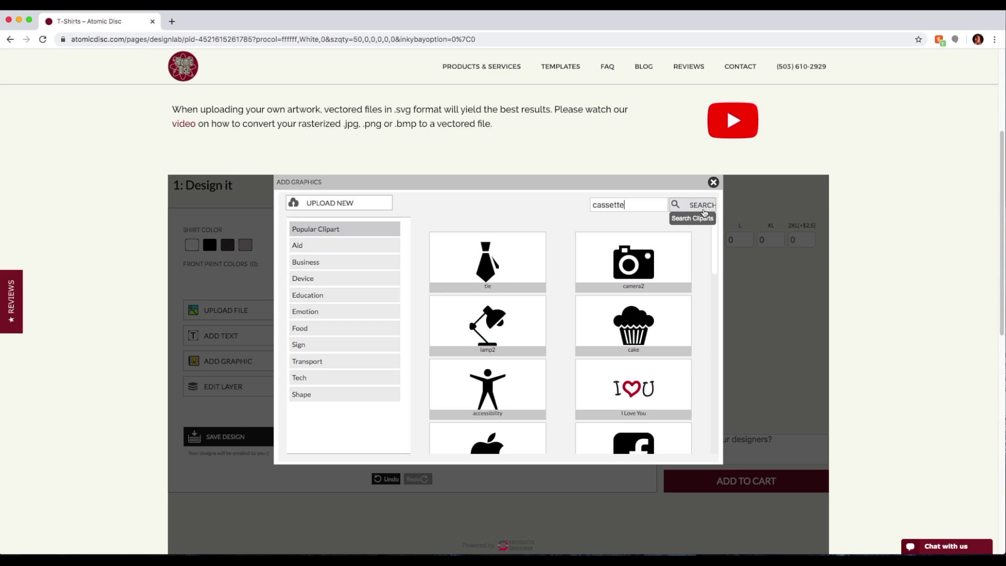
pyautogui.click(703, 207)
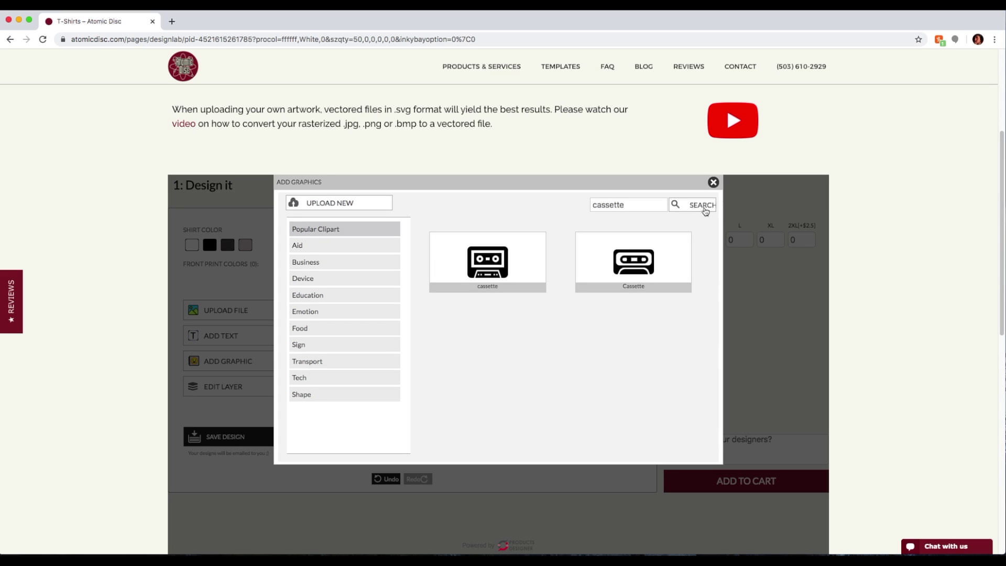
pyautogui.click(486, 267)
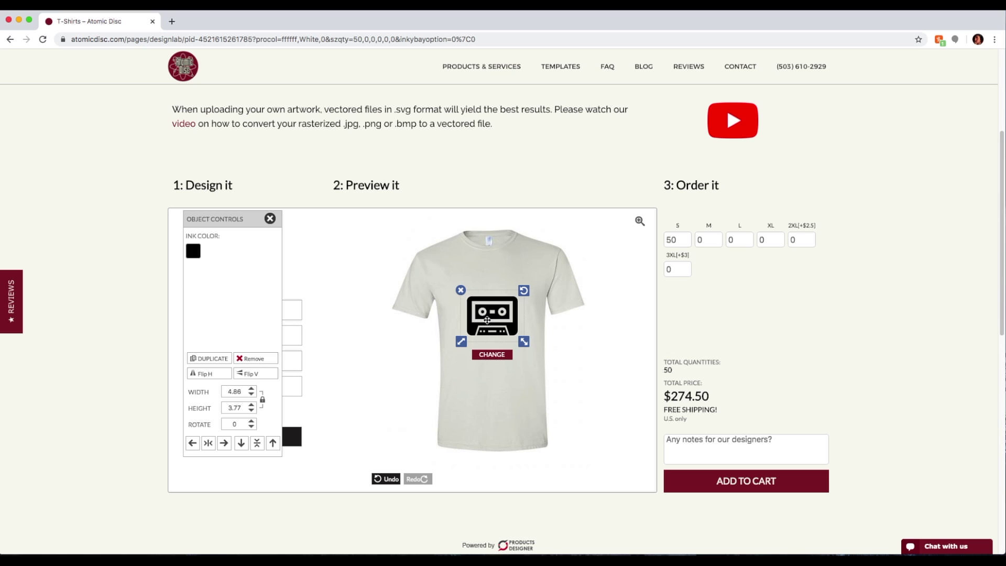
# Move the cassette graphic onto the chest and scale it down to 3.31 × 2.56
pyautogui.moveTo(492, 321); pyautogui.dragTo(491, 315)
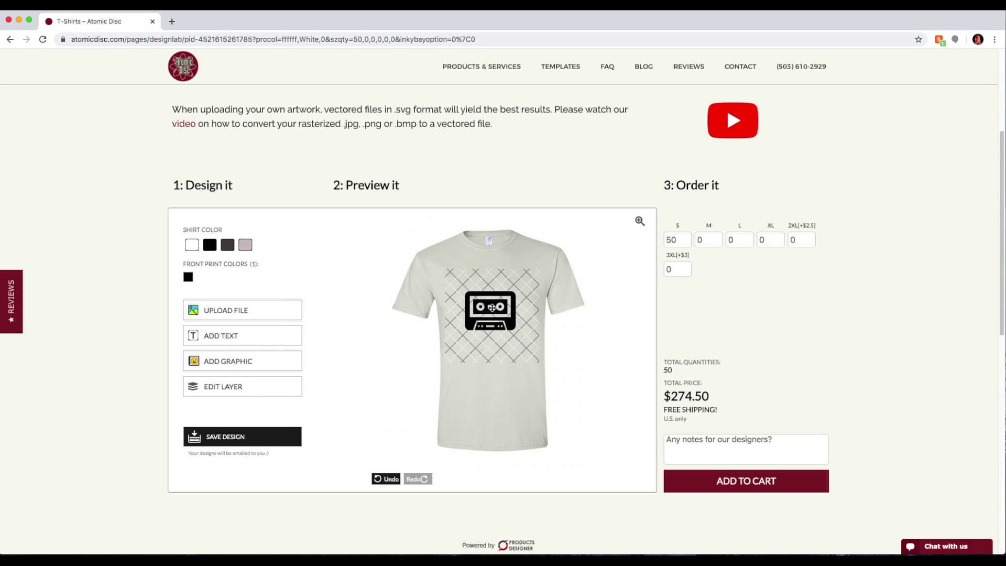
pyautogui.moveTo(492, 308); pyautogui.dragTo(492, 308)
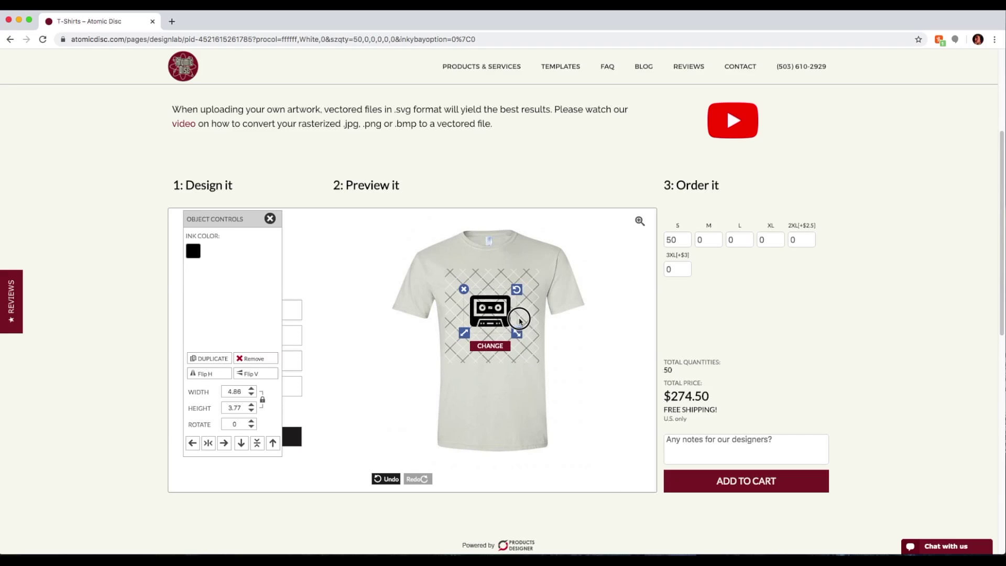
pyautogui.moveTo(516, 321); pyautogui.dragTo(496, 310)
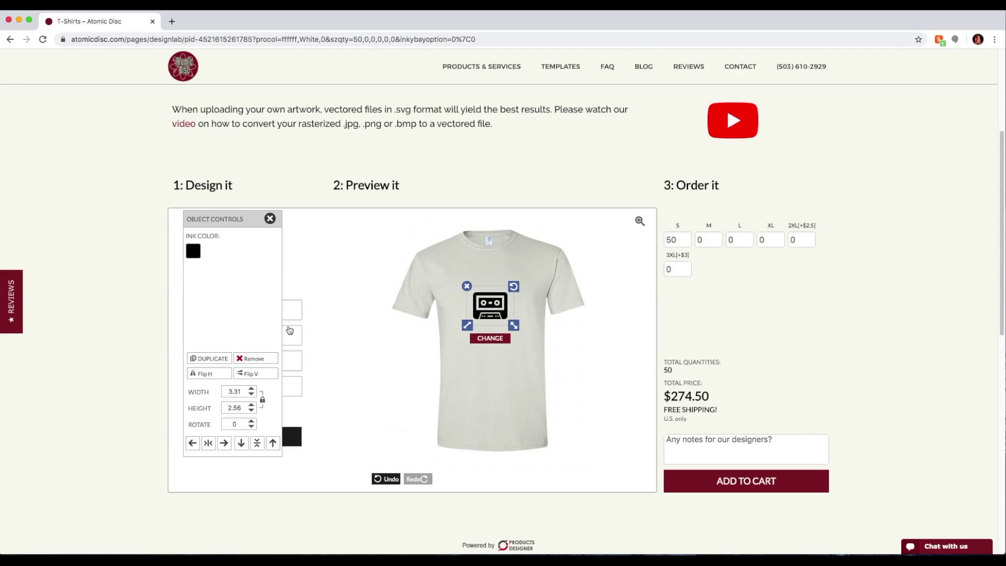
# Try red ink on the cassette logo, then set it back to black
pyautogui.click(193, 252)
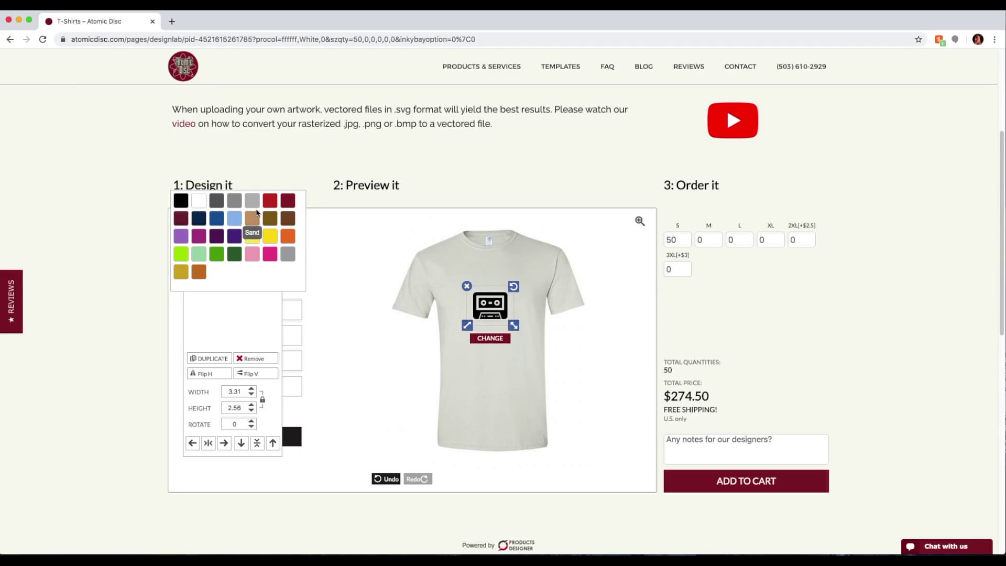
pyautogui.click(269, 200)
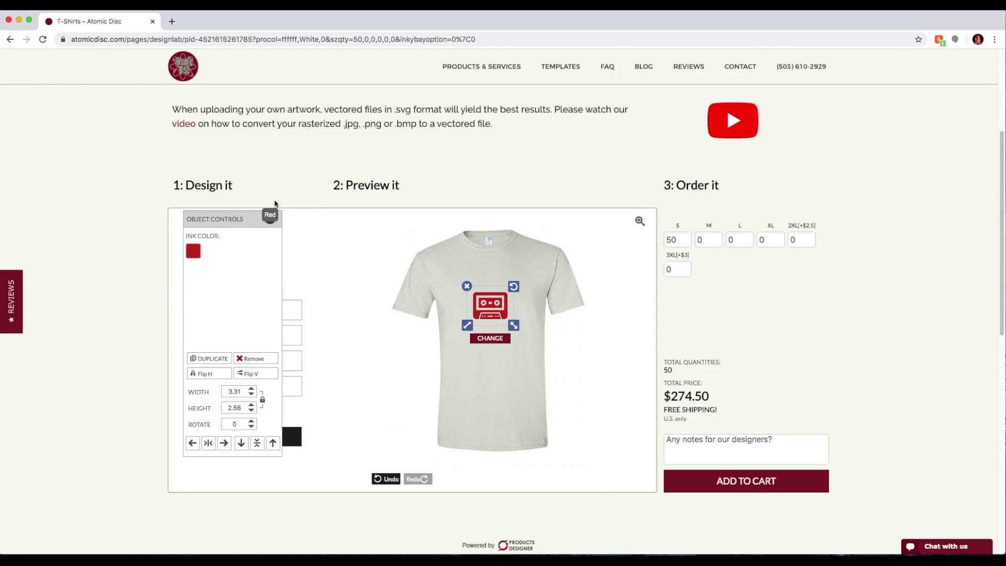
pyautogui.click(194, 252)
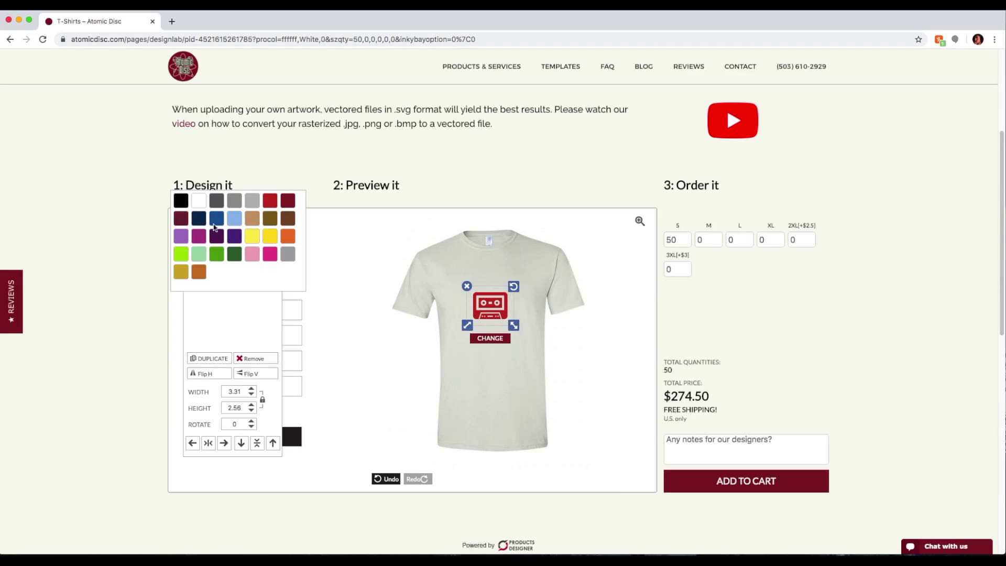
pyautogui.click(181, 201)
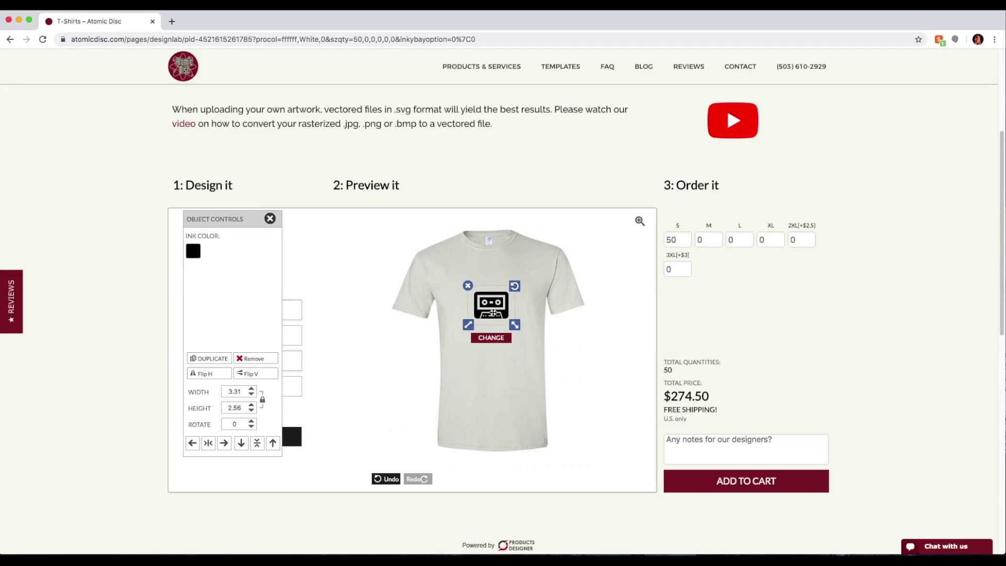
# Enlarge the cassette logo to 4.77 × 3.69 and rotate it 32°
pyautogui.moveTo(488, 309); pyautogui.dragTo(522, 331)
pyautogui.click(521, 281)
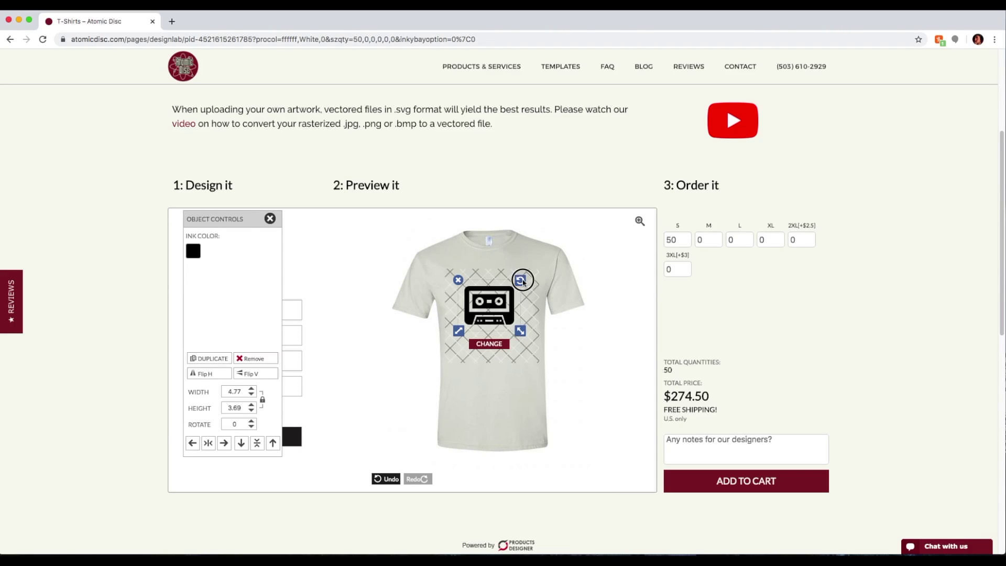
pyautogui.moveTo(521, 281); pyautogui.dragTo(528, 306)
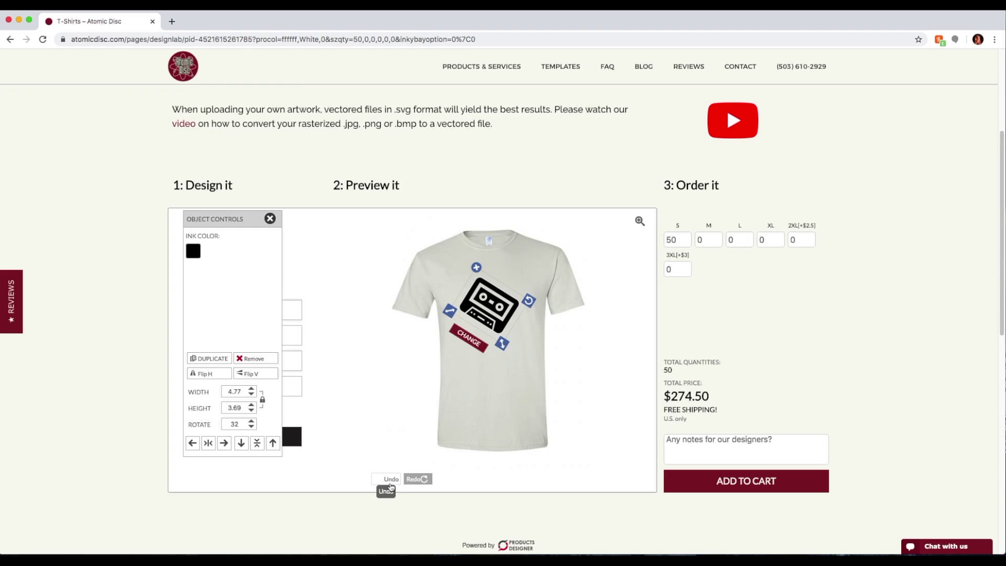
# Undo the tilt to restore the upright 3.31 × 2.56 logo and centre it horizontally
pyautogui.click(390, 479)
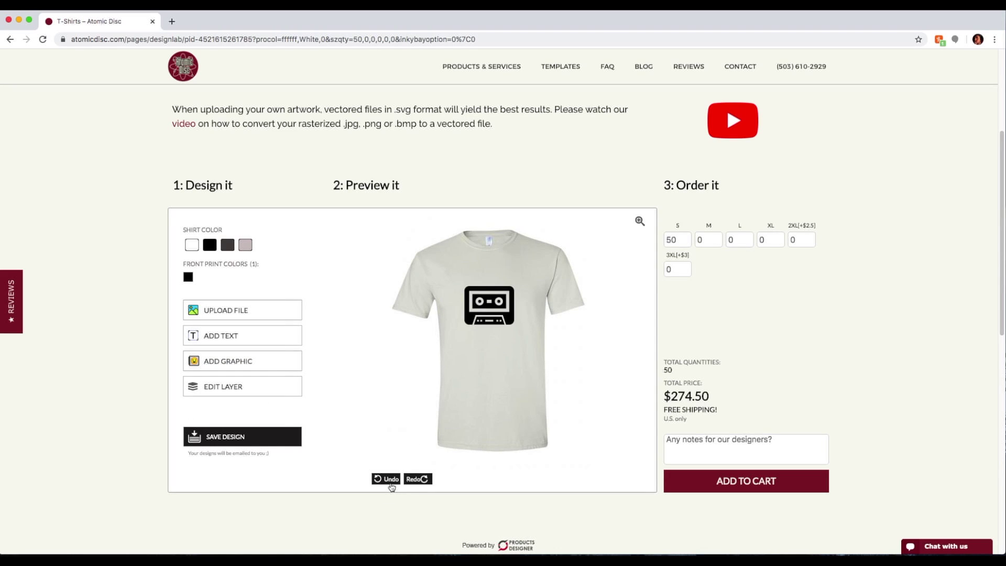
pyautogui.moveTo(467, 332); pyautogui.dragTo(496, 307)
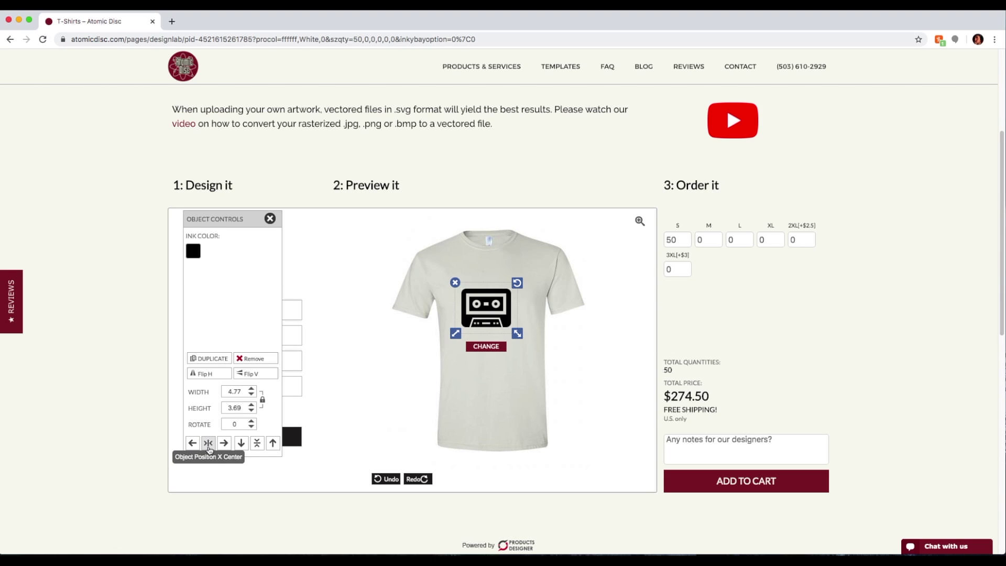
pyautogui.click(208, 443)
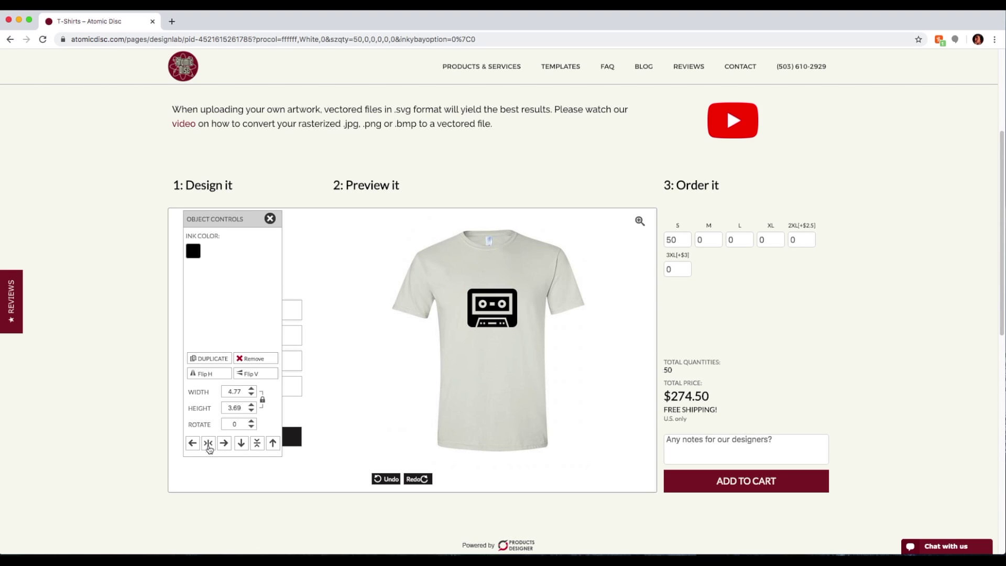
pyautogui.moveTo(500, 313)
pyautogui.mouseDown()
pyautogui.moveTo(522, 326)
pyautogui.moveTo(493, 303)
pyautogui.mouseUp()
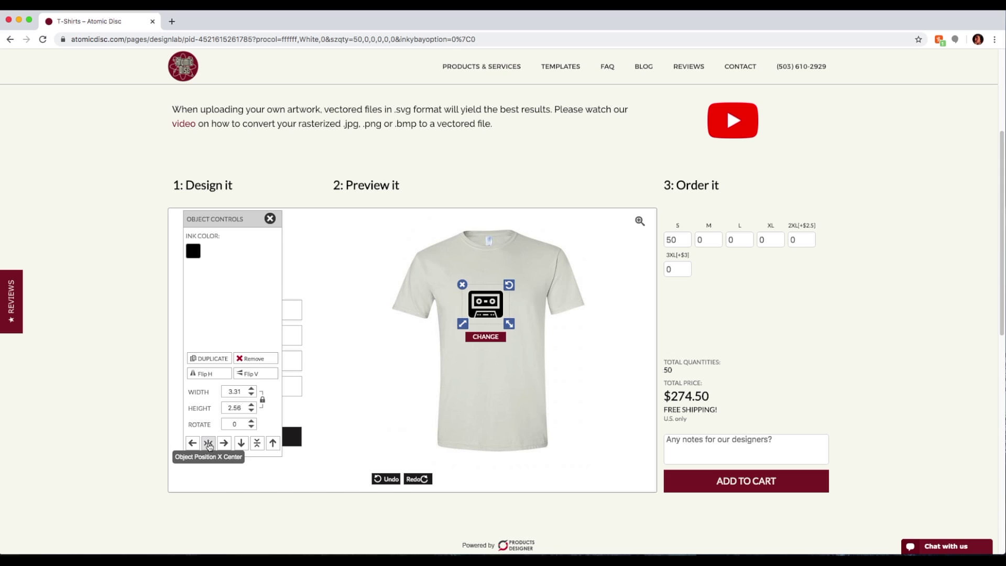
# Re-centre the cassette logo and try horizontal and vertical flips, ending upright
pyautogui.click(207, 444)
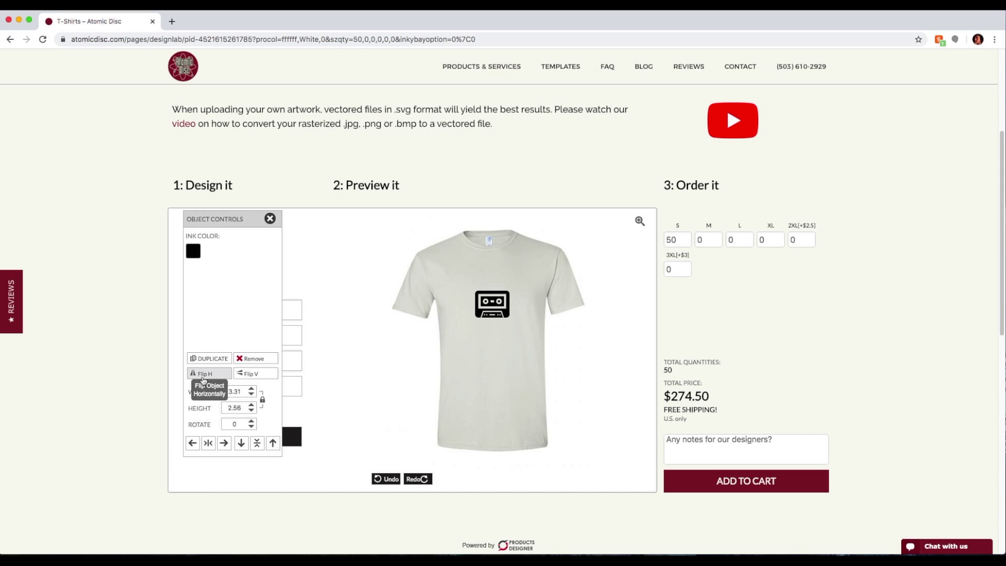
pyautogui.click(208, 375)
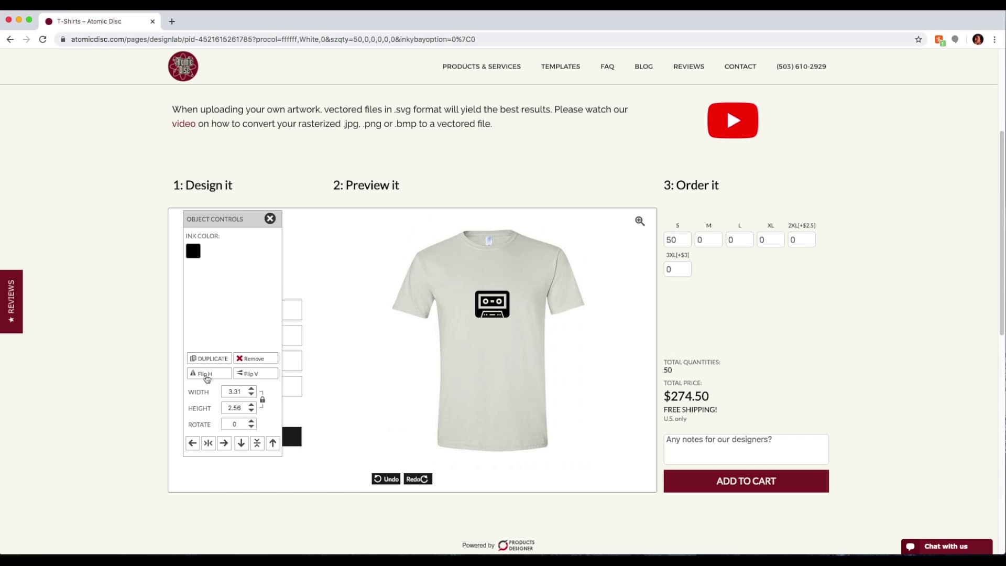
pyautogui.click(248, 375)
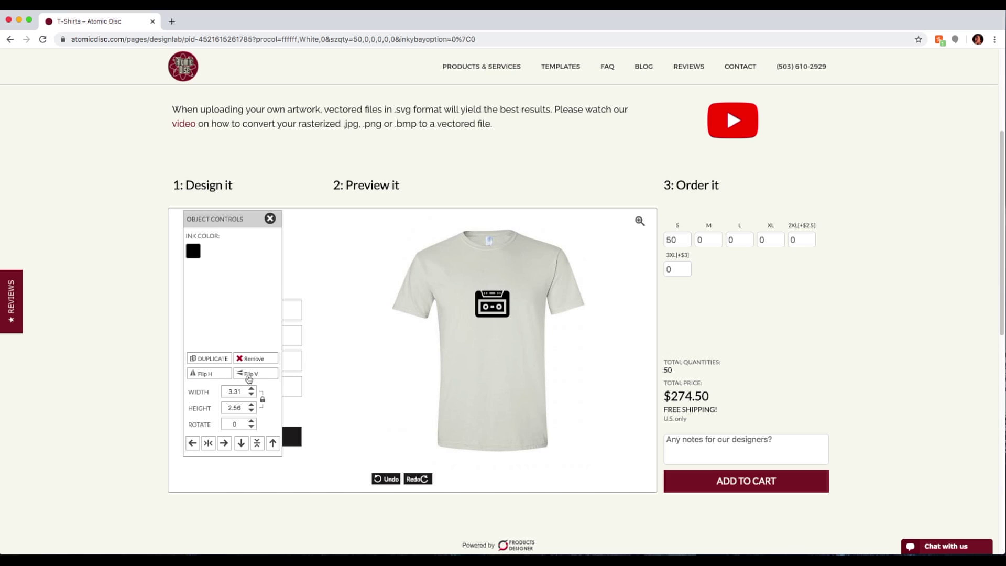
pyautogui.click(248, 376)
pyautogui.click(249, 376)
pyautogui.click(248, 376)
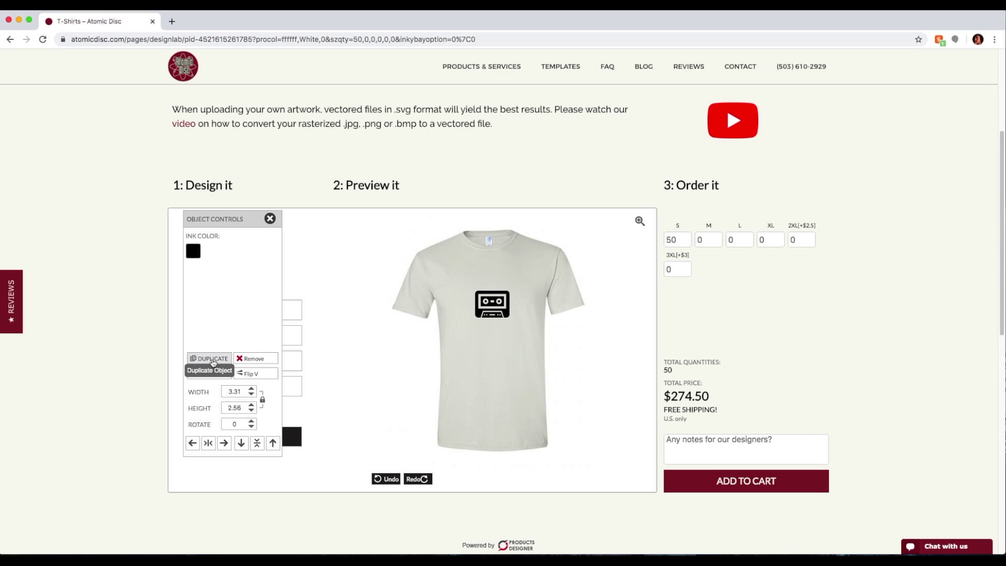
# Duplicate the cassette logo, delete the copy, and add a new 'Your Text' object
pyautogui.click(212, 362)
pyautogui.moveTo(492, 321); pyautogui.dragTo(480, 336)
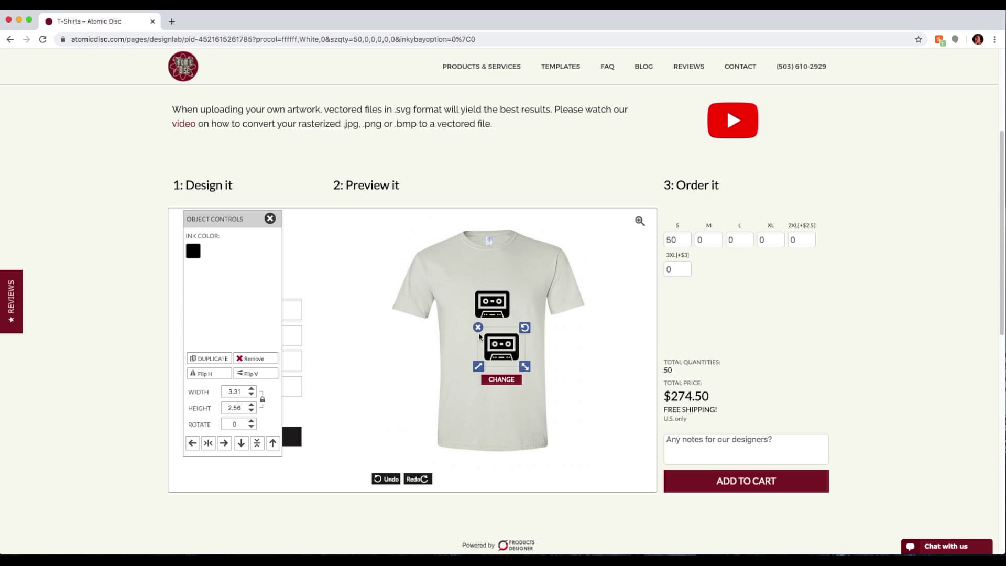
pyautogui.click(477, 328)
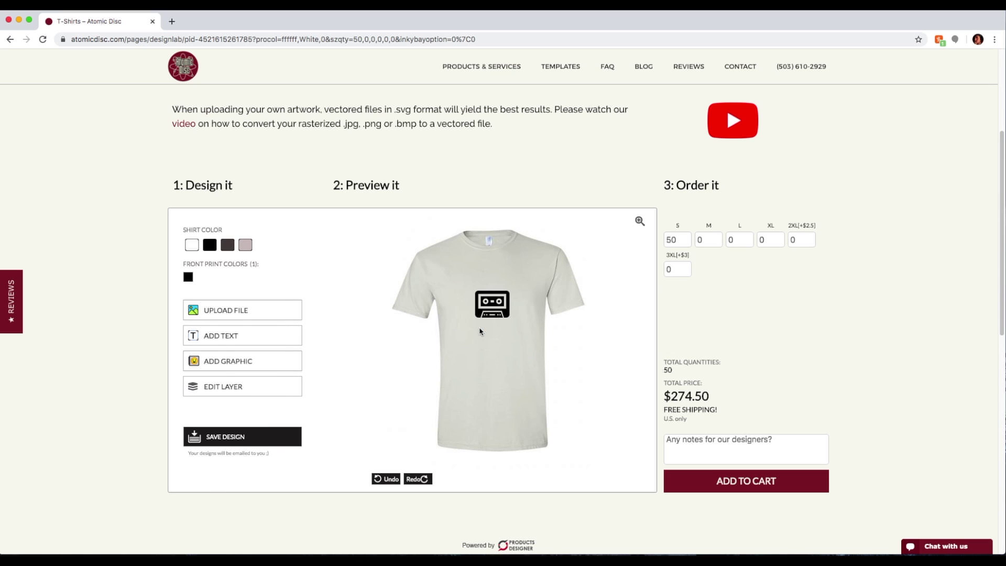
pyautogui.click(219, 340)
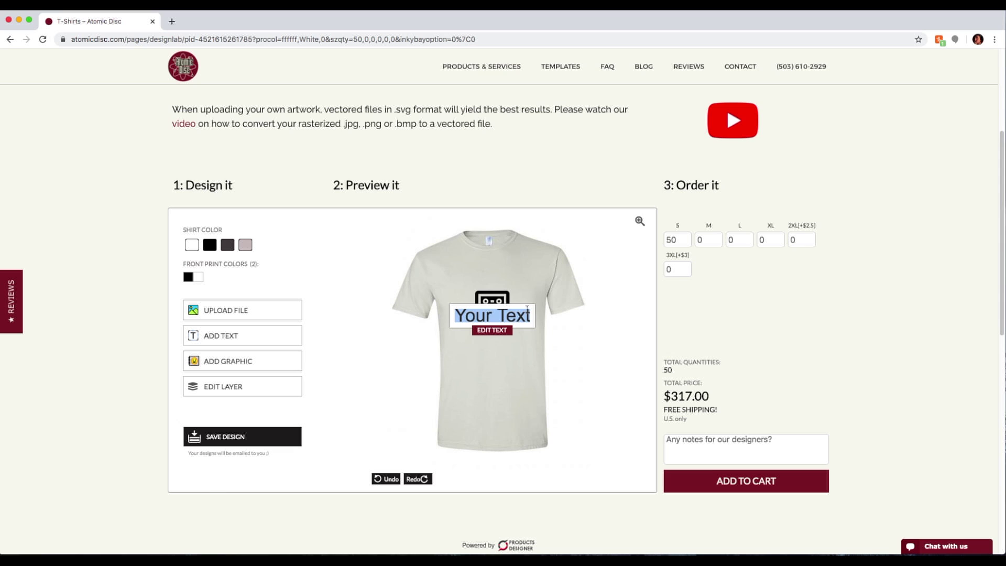
# Enter 'Kung Fu' as the text and place it just above the cassette
pyautogui.write('Kun')
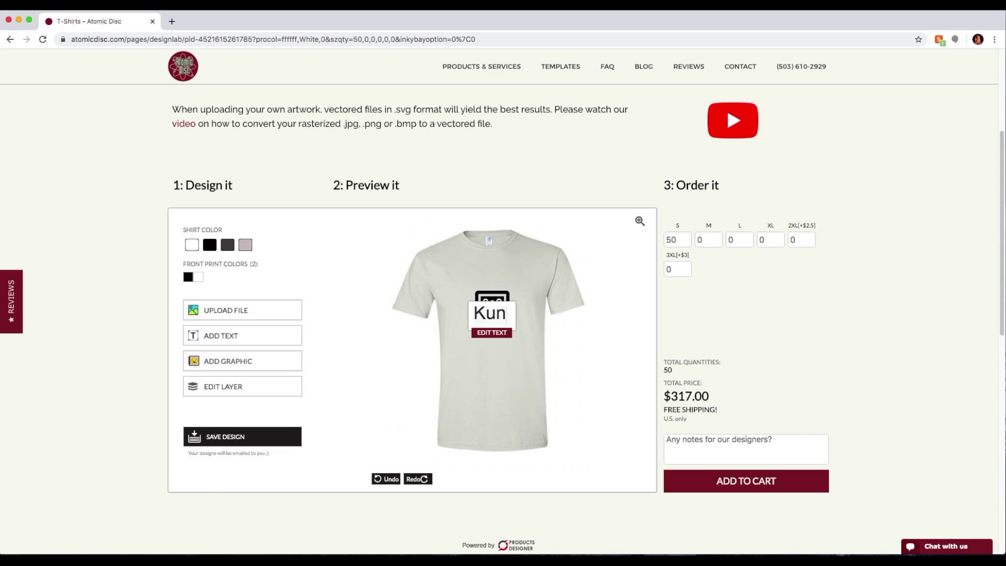
pyautogui.write('g Fu')
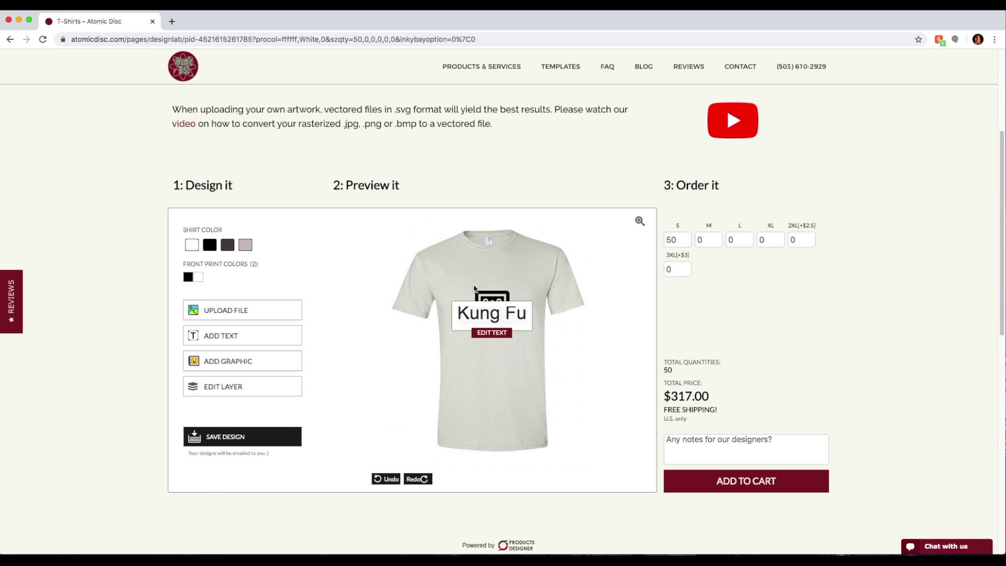
pyautogui.click(497, 314)
pyautogui.moveTo(510, 320); pyautogui.dragTo(508, 283)
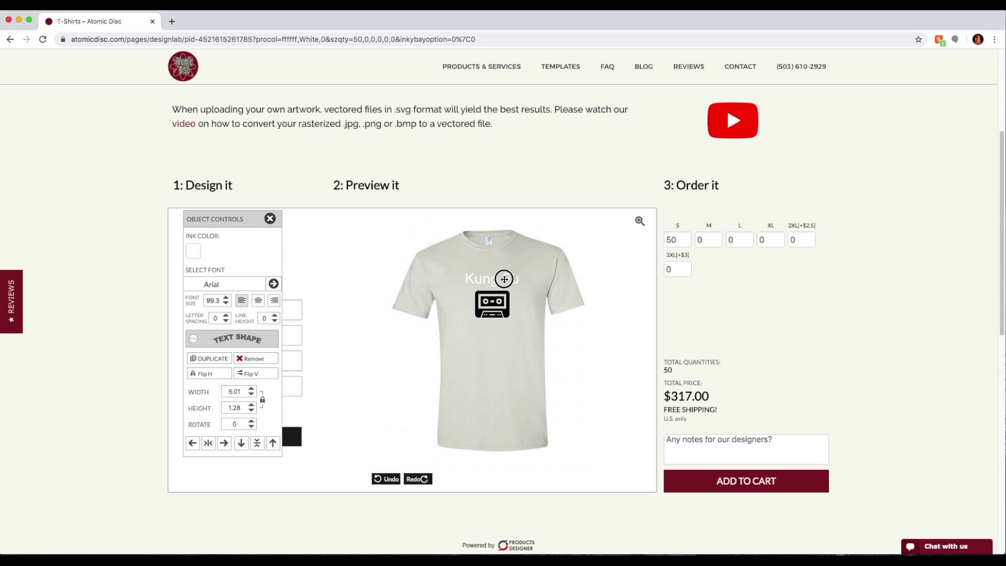
pyautogui.click(503, 279)
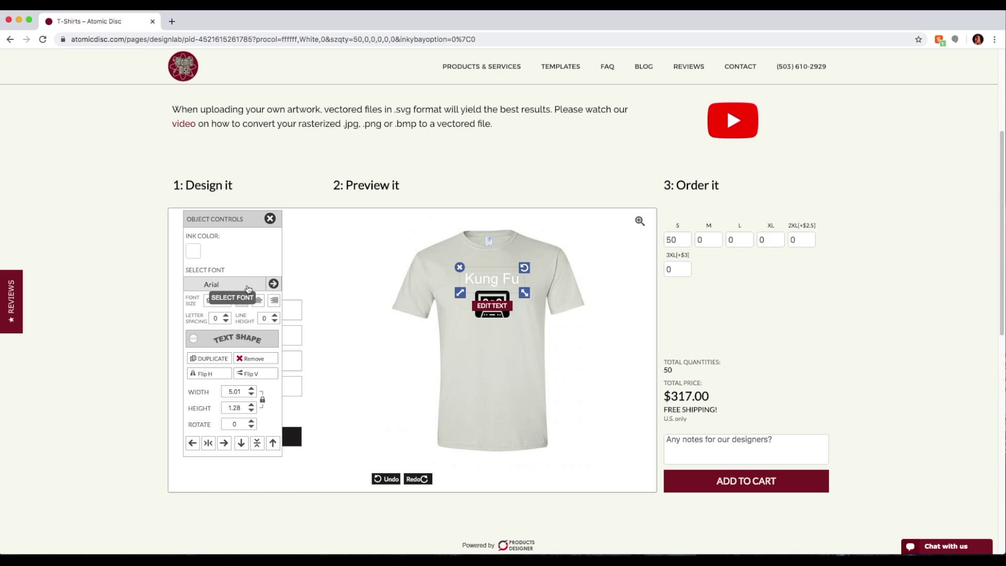
# Set the Kung Fu text to the Foreign font JI-Hereat with black ink
pyautogui.click(248, 289)
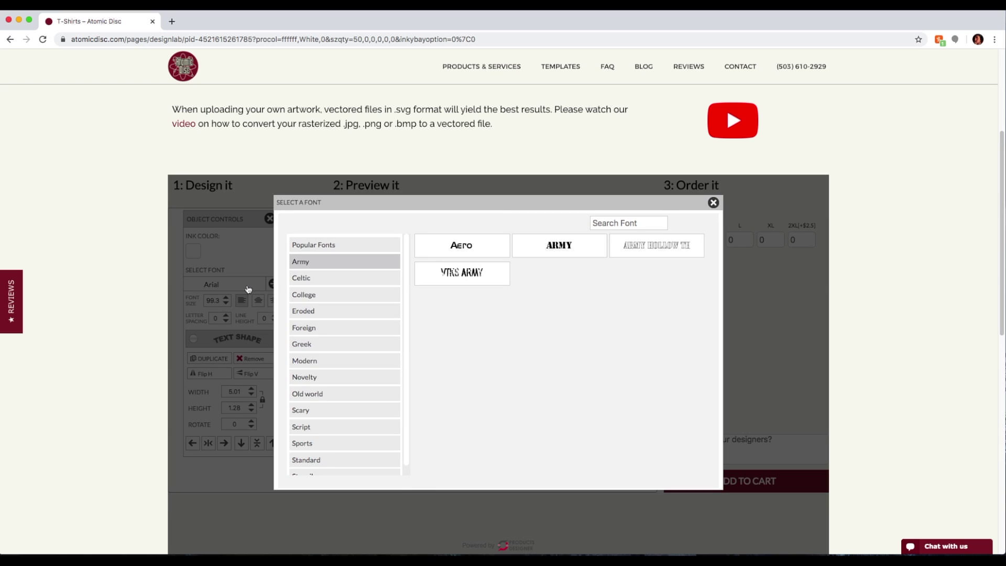
pyautogui.click(332, 331)
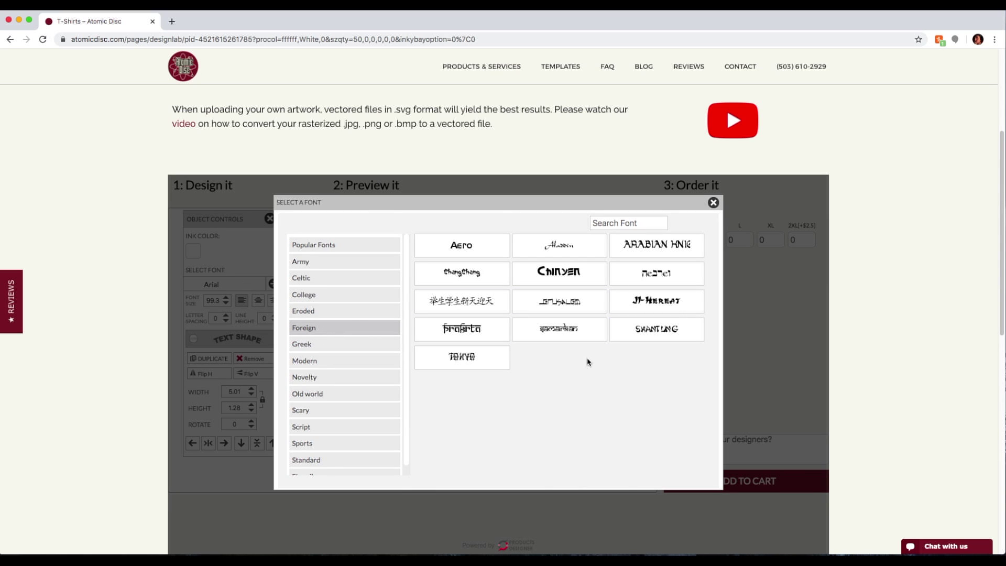
pyautogui.click(638, 301)
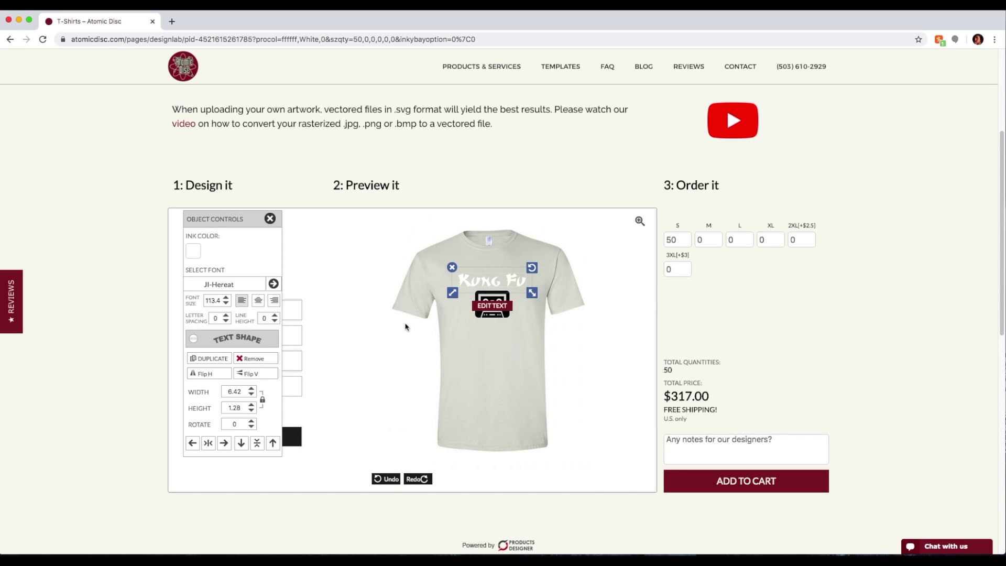
pyautogui.click(189, 254)
pyautogui.click(180, 202)
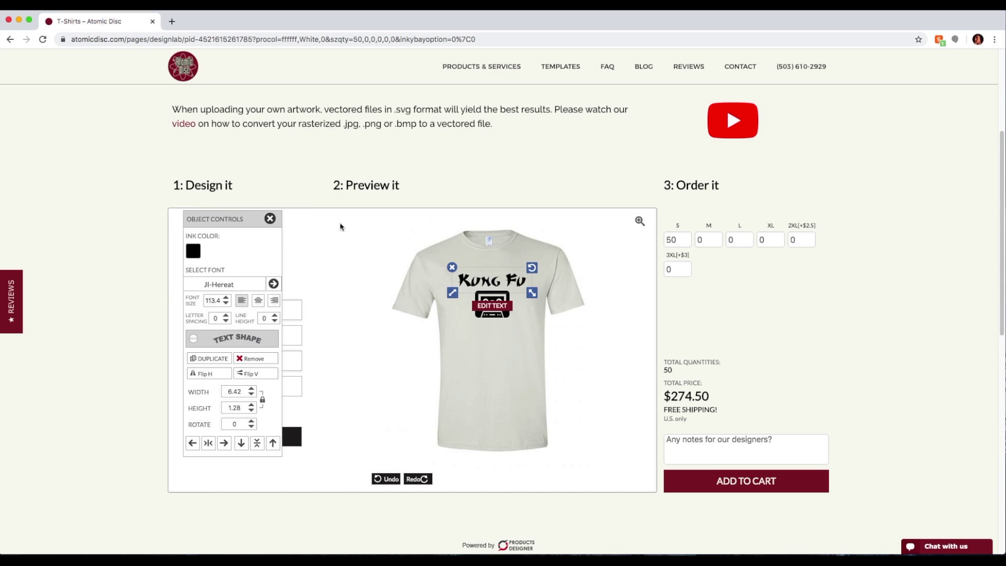
# Reposition the Kung Fu text and shrink it slightly to 6.03 × 1.2
pyautogui.moveTo(503, 280); pyautogui.dragTo(502, 279)
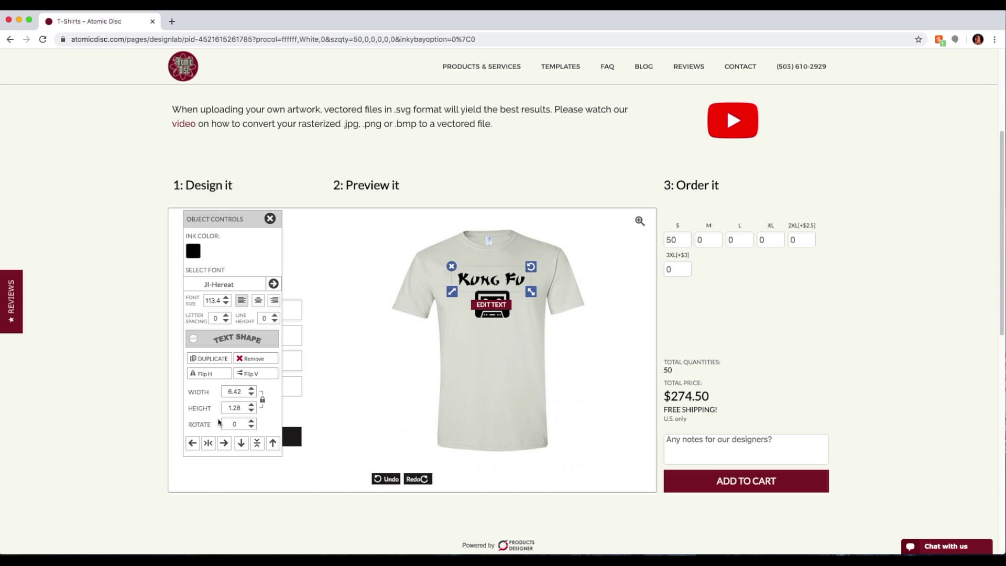
pyautogui.click(208, 443)
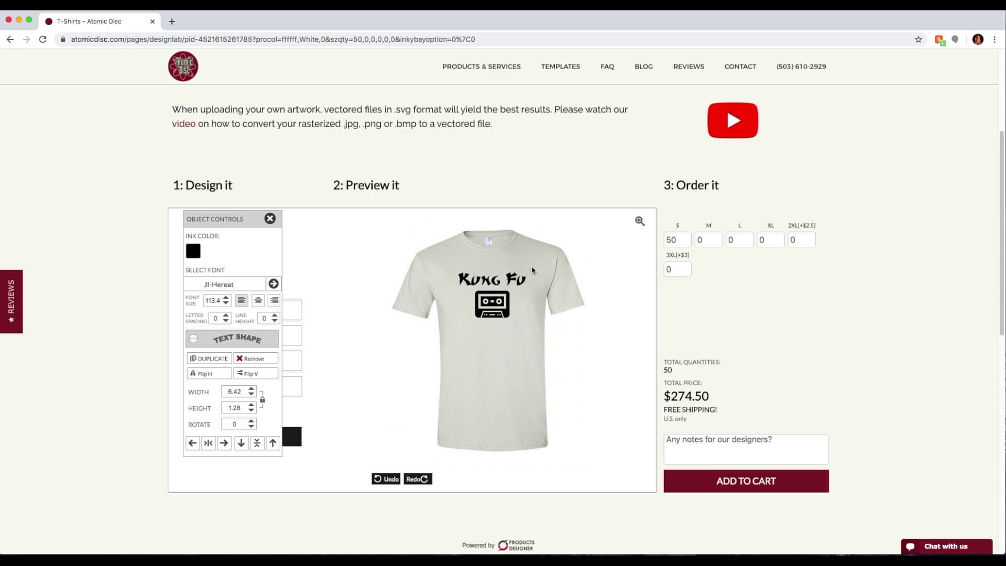
pyautogui.click(516, 279)
pyautogui.moveTo(534, 294); pyautogui.dragTo(531, 292)
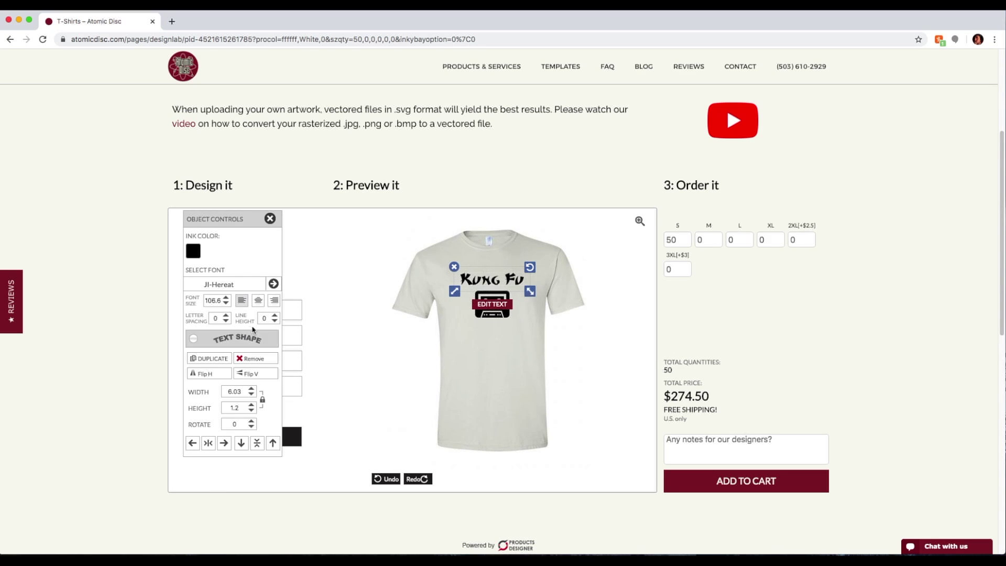
# Centre the Kung Fu text horizontally and apply Arch Text with a lowered arc
pyautogui.click(208, 443)
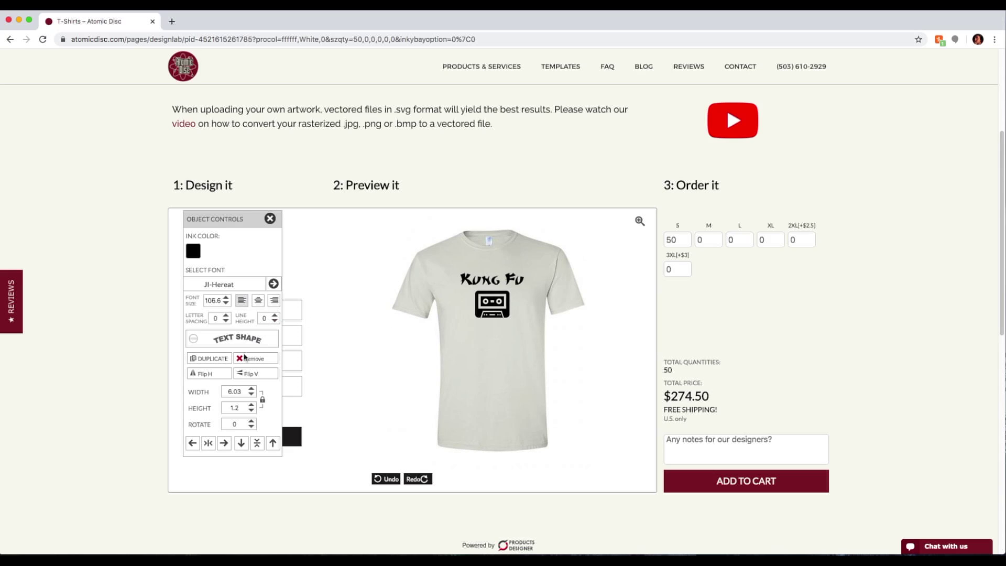
pyautogui.click(194, 341)
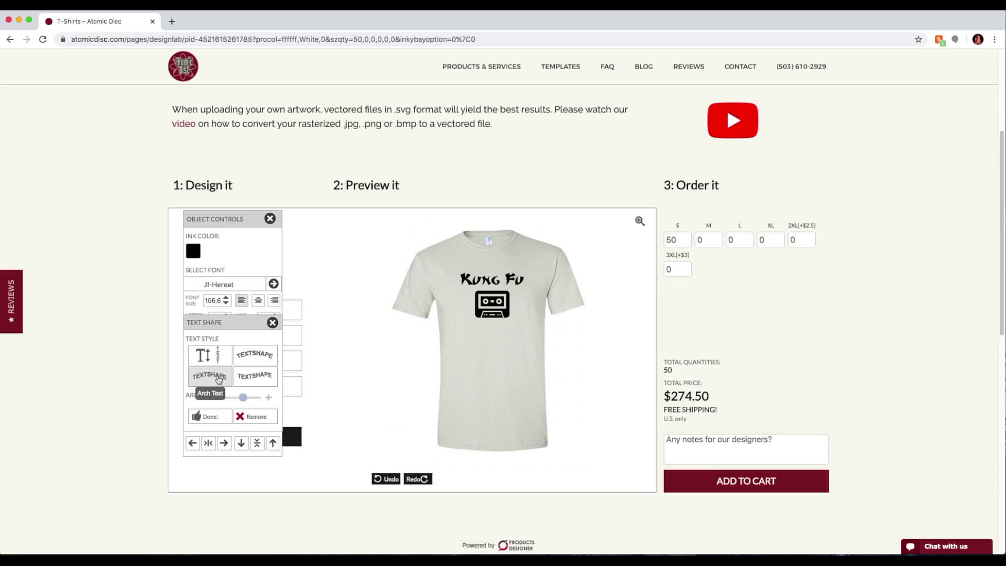
pyautogui.click(218, 381)
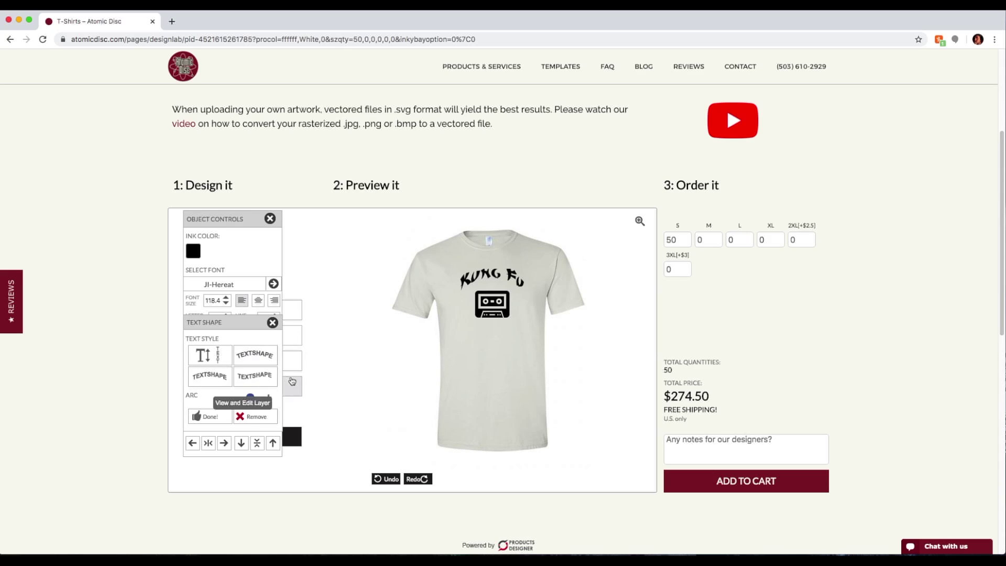
pyautogui.moveTo(255, 394); pyautogui.dragTo(250, 400)
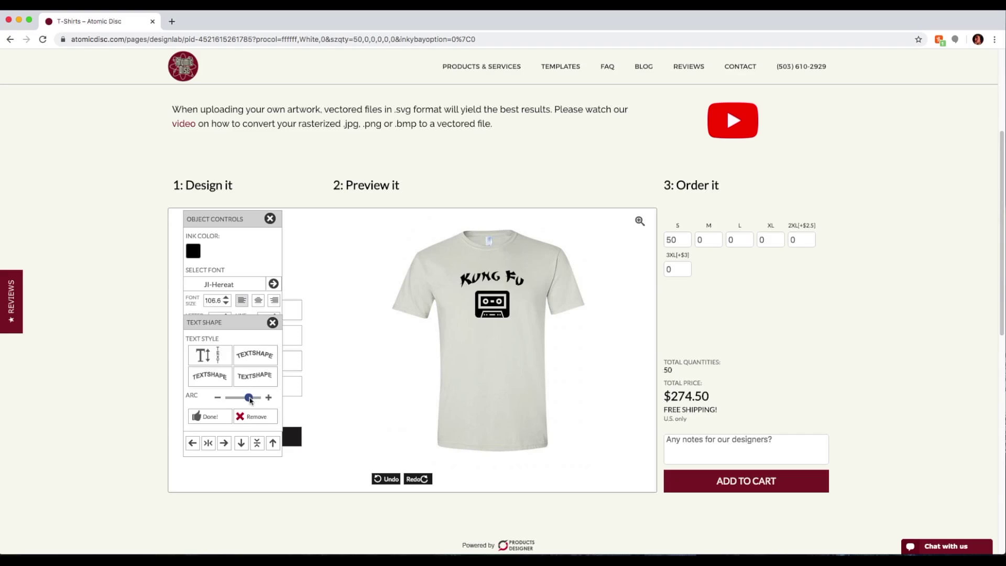
pyautogui.click(492, 279)
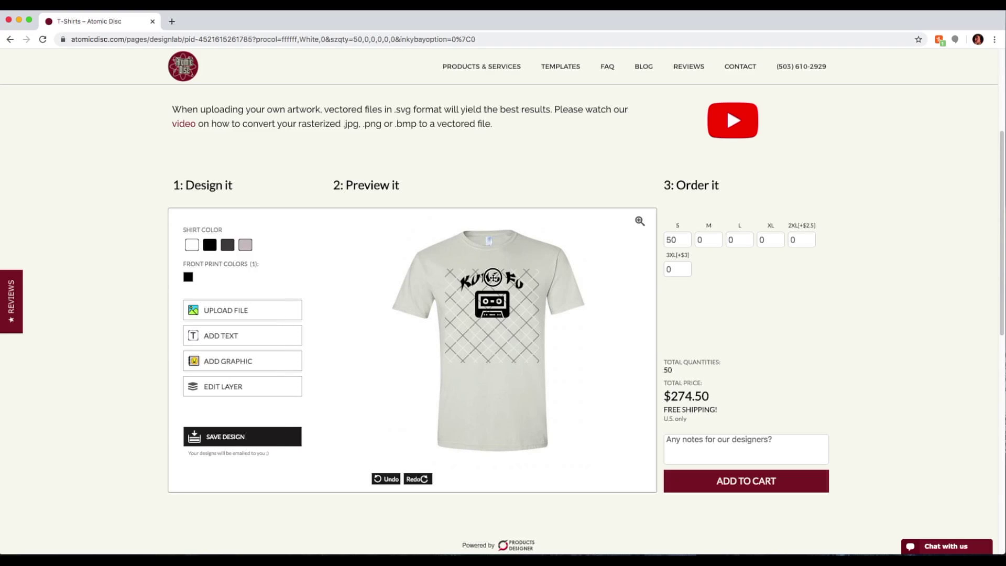
pyautogui.click(492, 279)
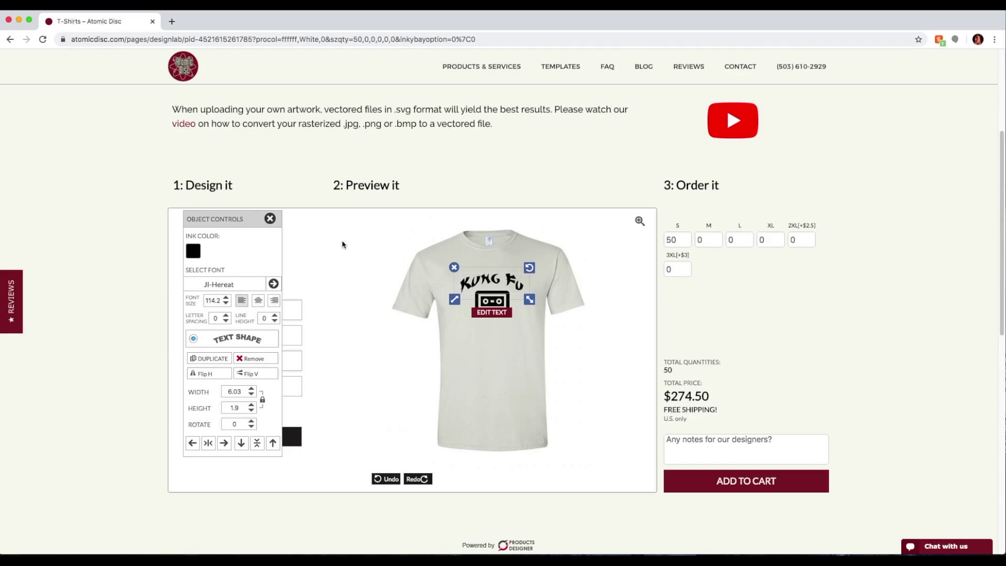
# Add a 'Cassette' text object and move it below the cassette graphic
pyautogui.click(472, 350)
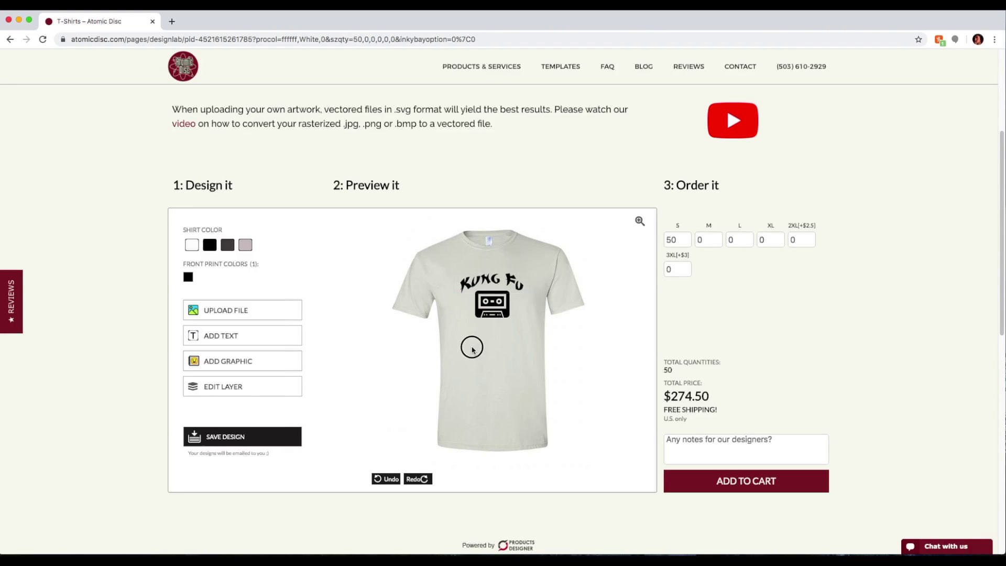
pyautogui.click(212, 341)
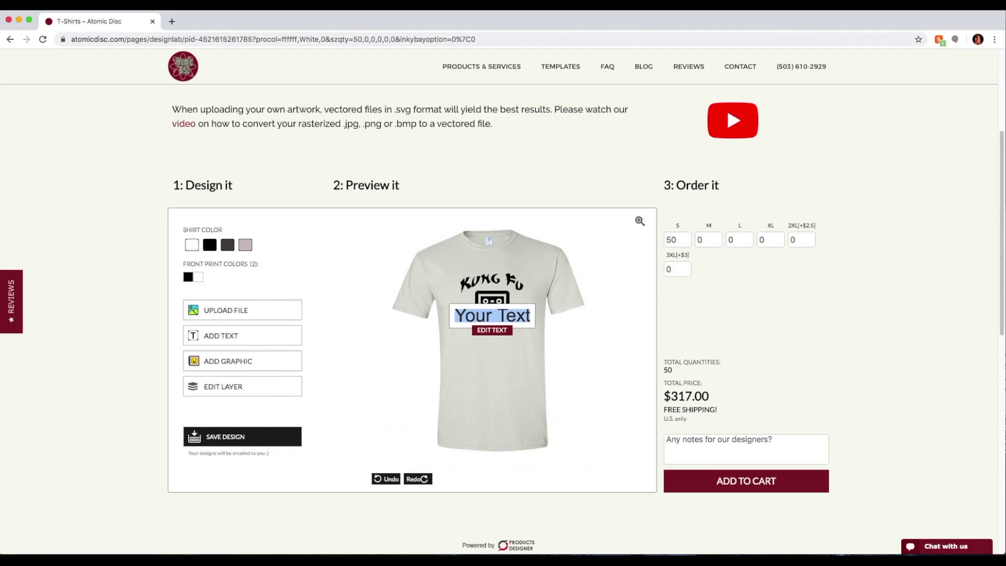
pyautogui.write('Cassette')
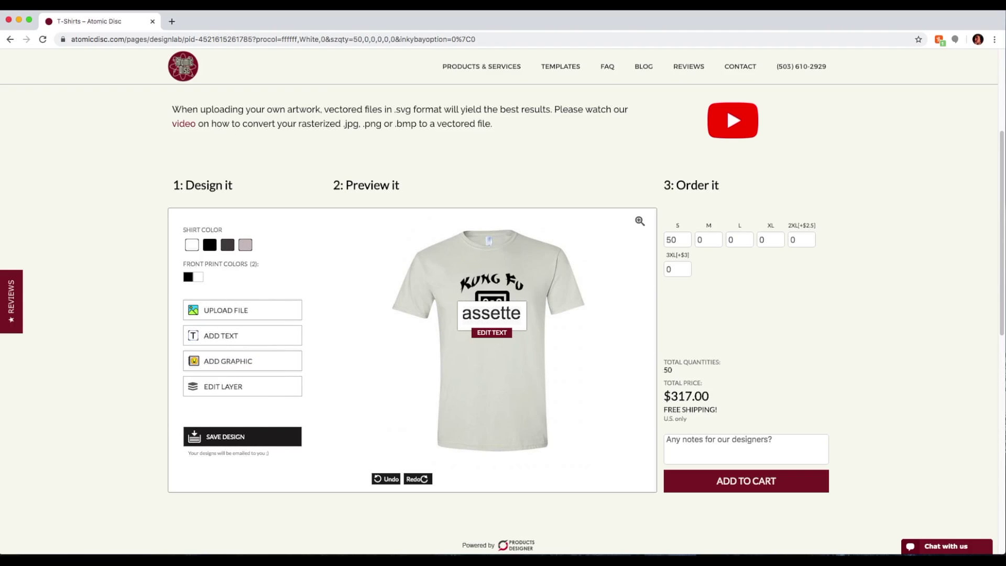
pyautogui.click(507, 338)
pyautogui.moveTo(508, 325); pyautogui.dragTo(508, 337)
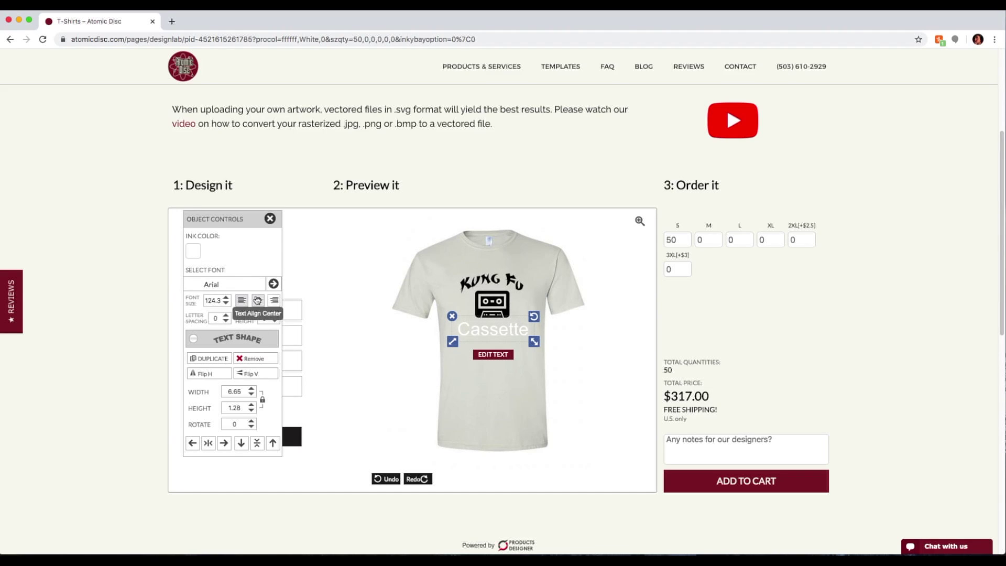
# Set Cassette to the JI-Hereat font and curve it with Arch Text beneath the logo
pyautogui.click(235, 285)
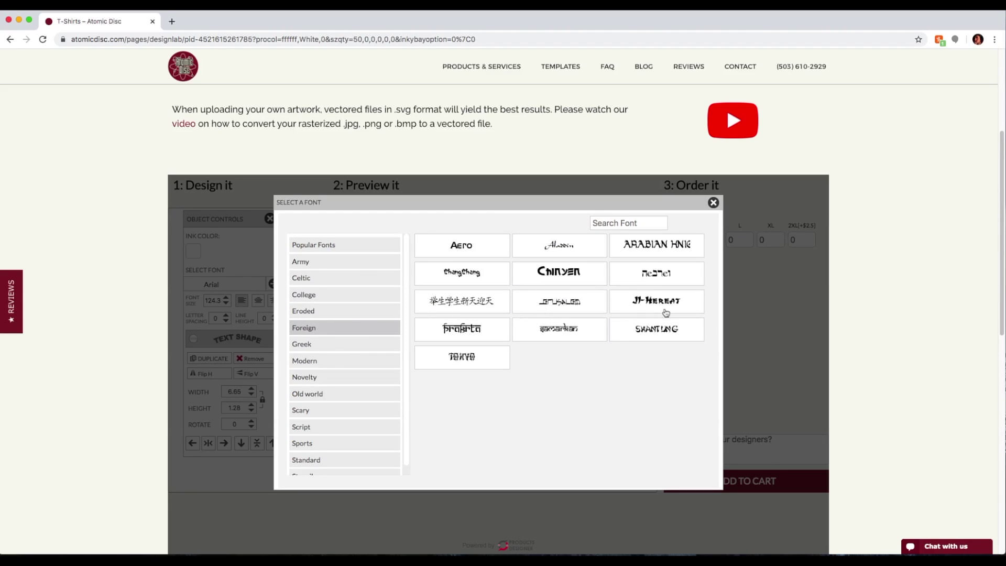
pyautogui.click(664, 311)
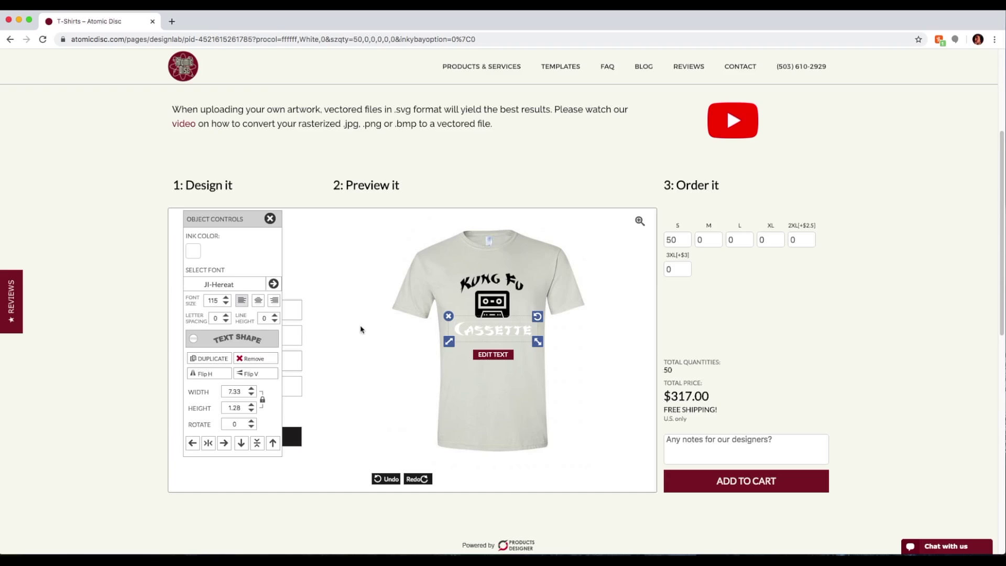
pyautogui.click(193, 339)
pyautogui.click(247, 397)
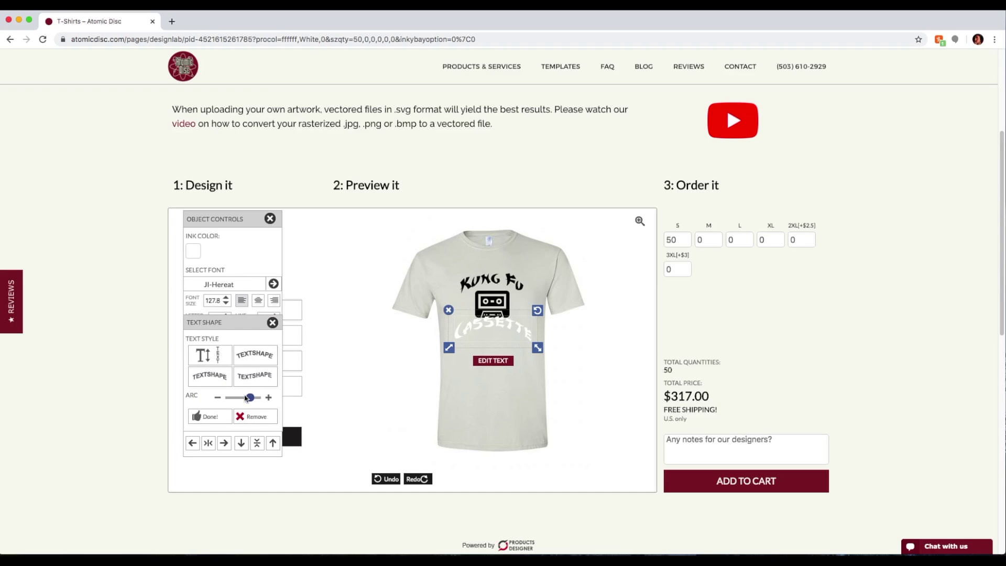
pyautogui.moveTo(249, 397); pyautogui.dragTo(238, 398)
pyautogui.click(239, 398)
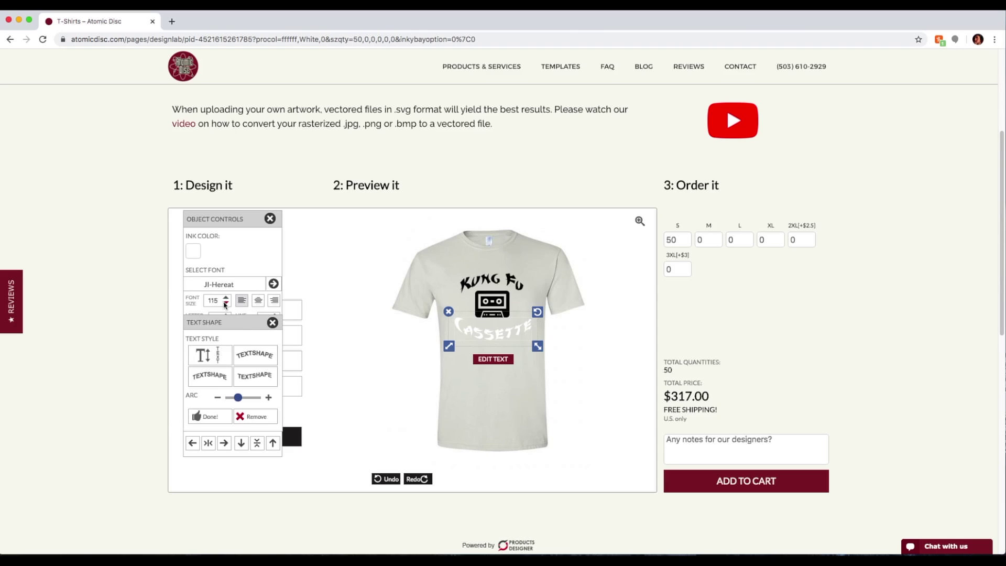
# Shrink the Cassette text and make it black
pyautogui.click(538, 346)
pyautogui.moveTo(538, 347); pyautogui.dragTo(510, 327)
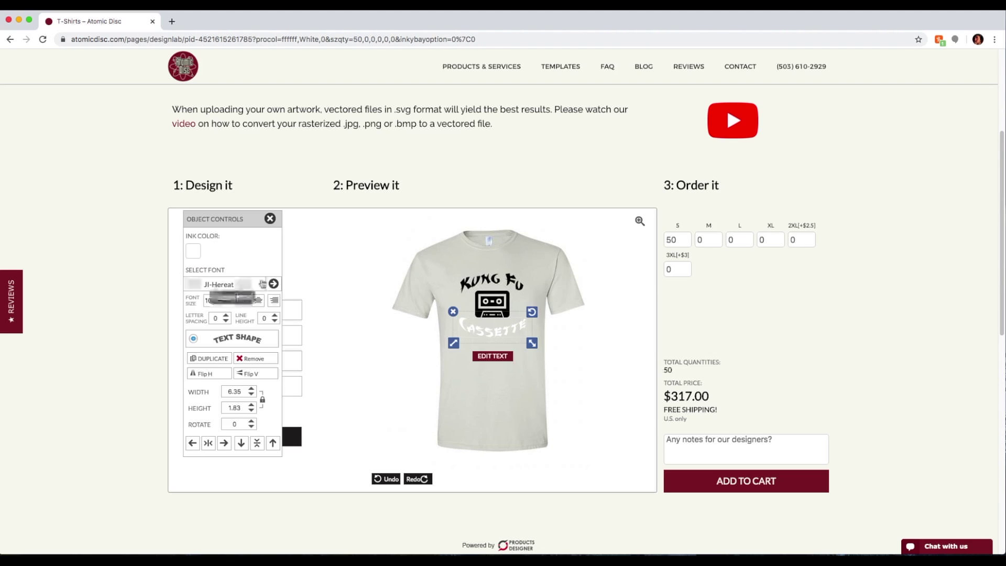
pyautogui.click(193, 251)
pyautogui.click(181, 201)
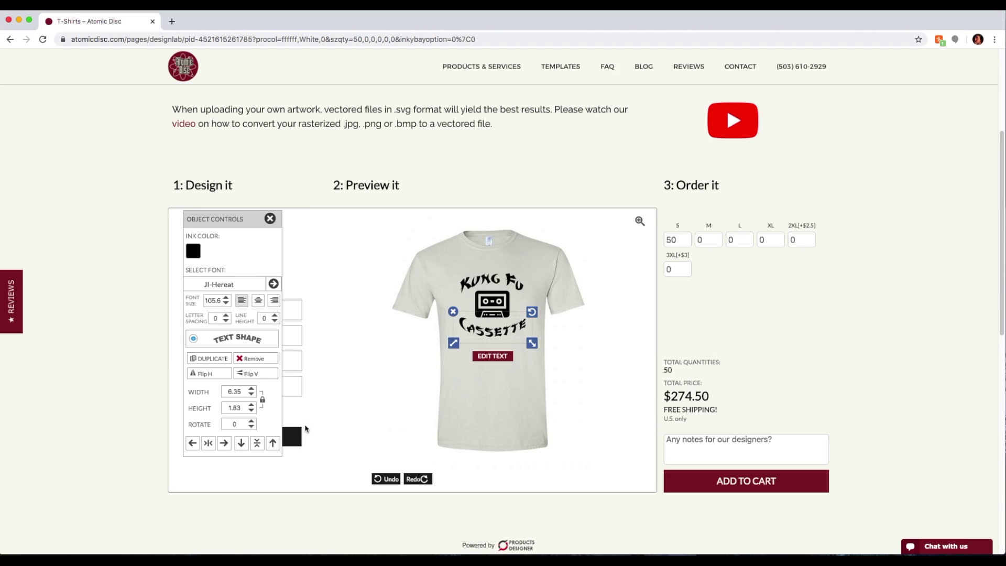
pyautogui.click(314, 424)
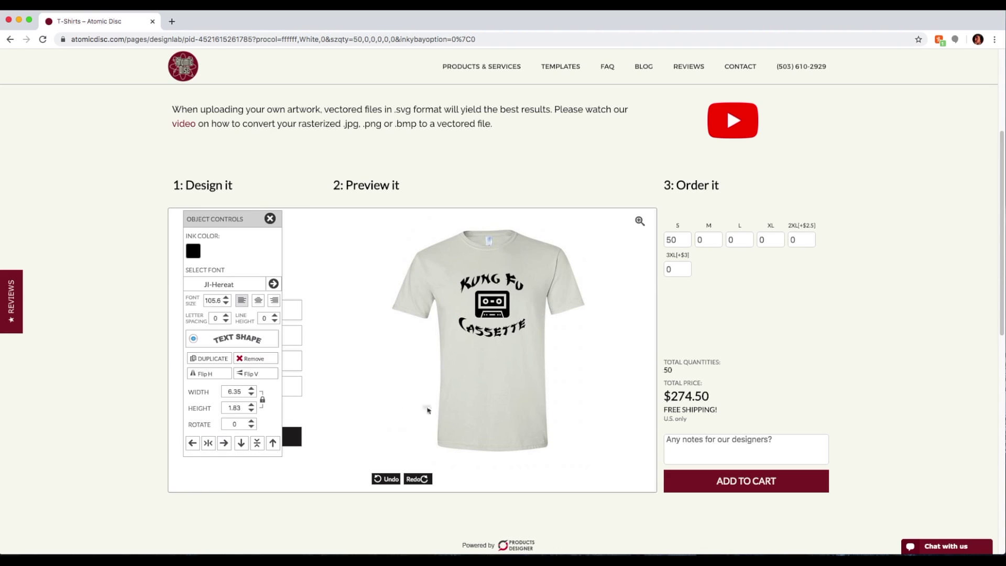
pyautogui.click(523, 391)
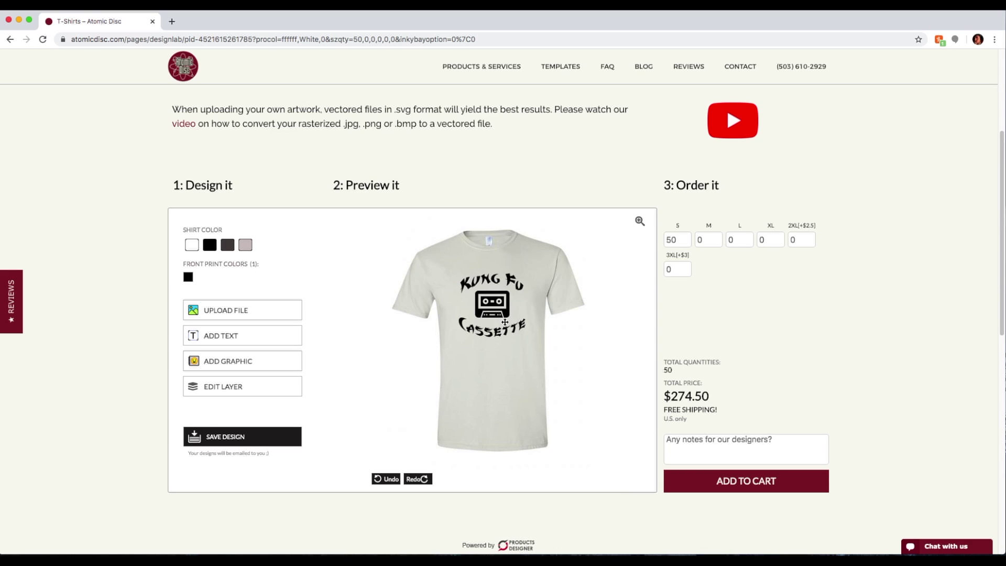
pyautogui.click(500, 308)
pyautogui.click(489, 281)
pyautogui.moveTo(491, 302); pyautogui.dragTo(491, 304)
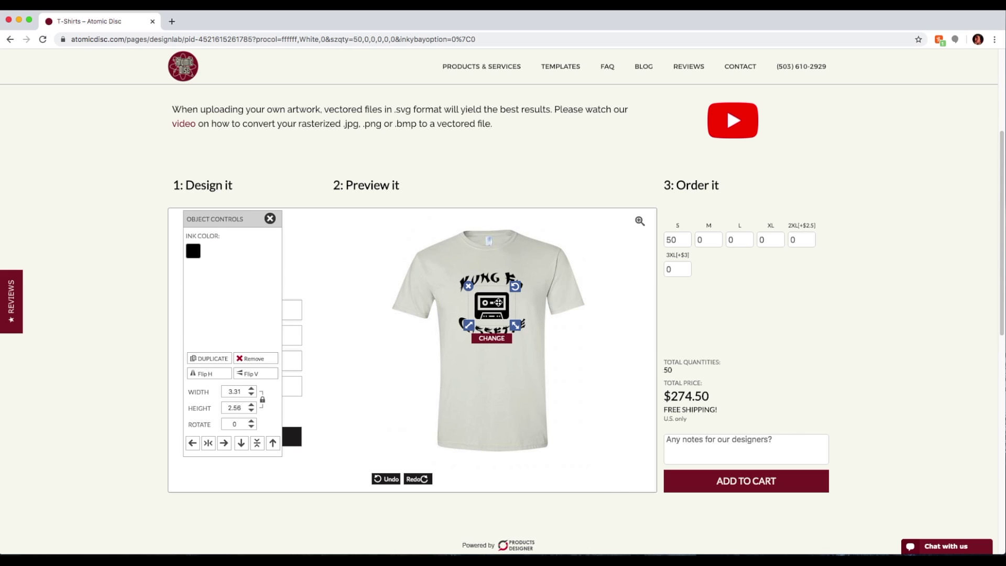
pyautogui.click(192, 250)
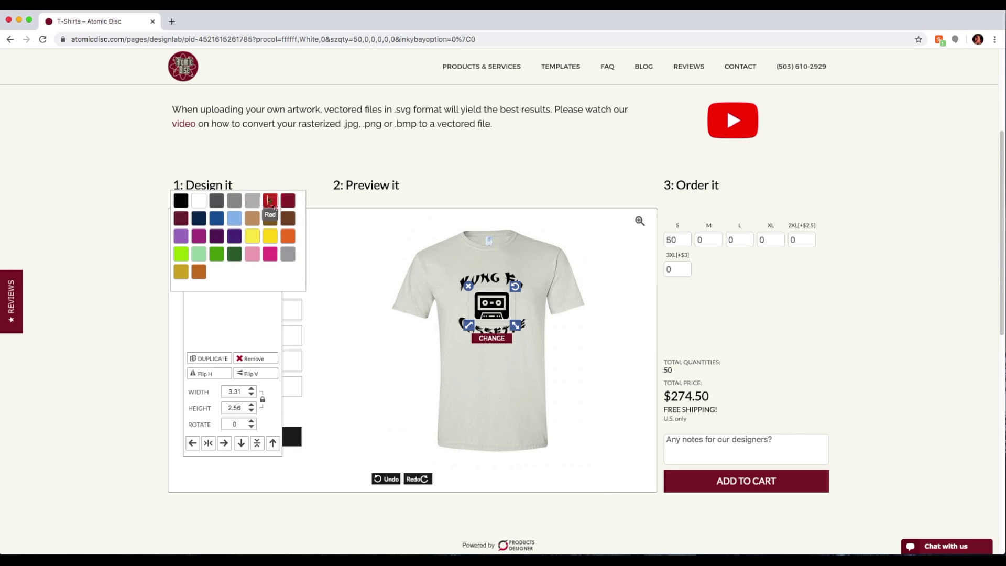
pyautogui.click(269, 200)
pyautogui.click(475, 383)
pyautogui.click(489, 312)
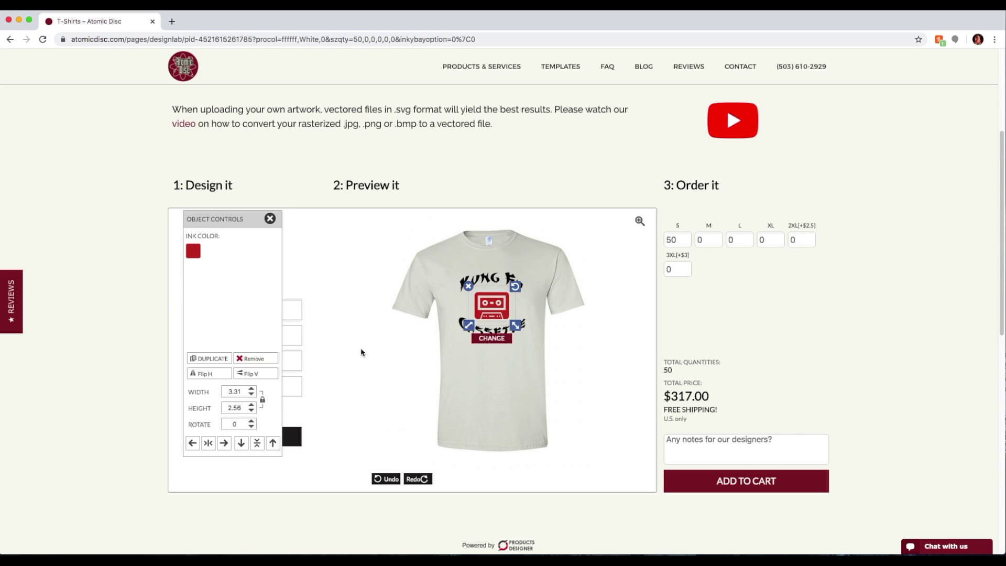
pyautogui.click(208, 442)
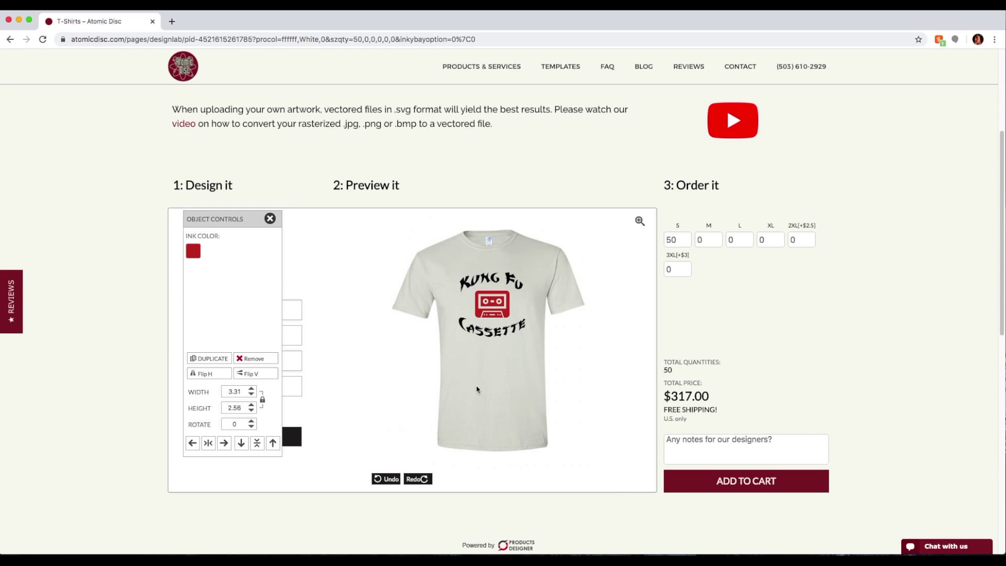
pyautogui.click(496, 380)
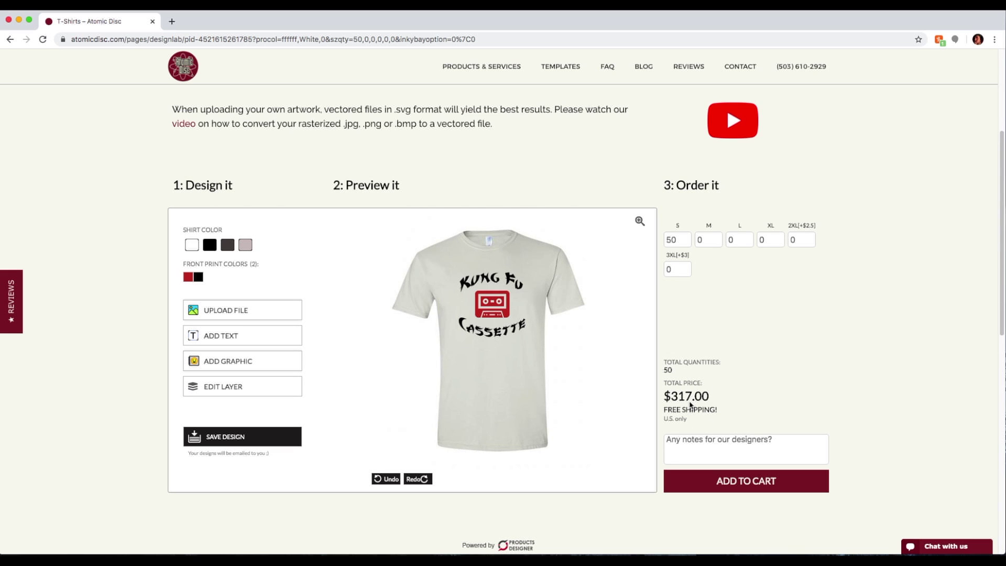
pyautogui.click(500, 303)
pyautogui.click(189, 248)
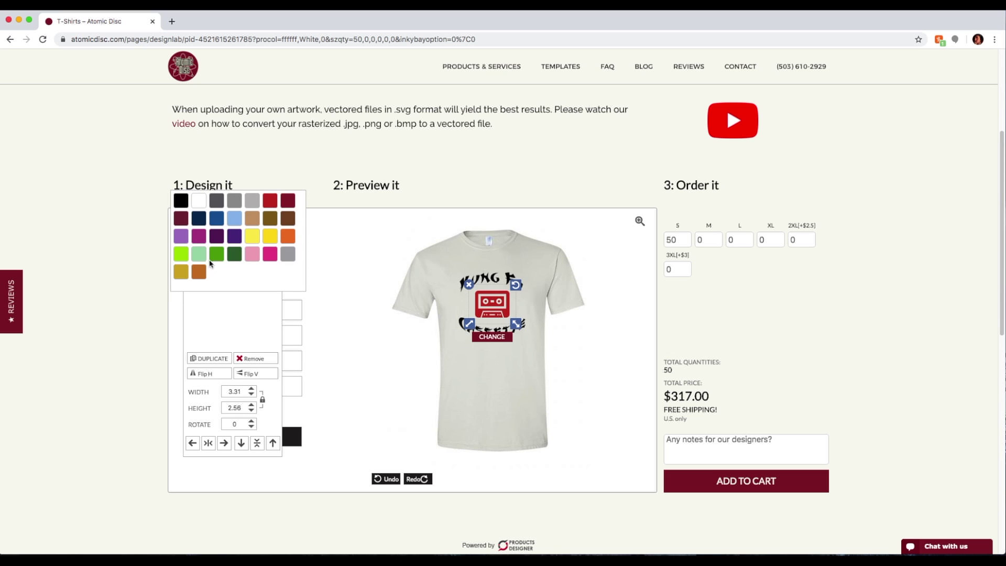
pyautogui.click(180, 203)
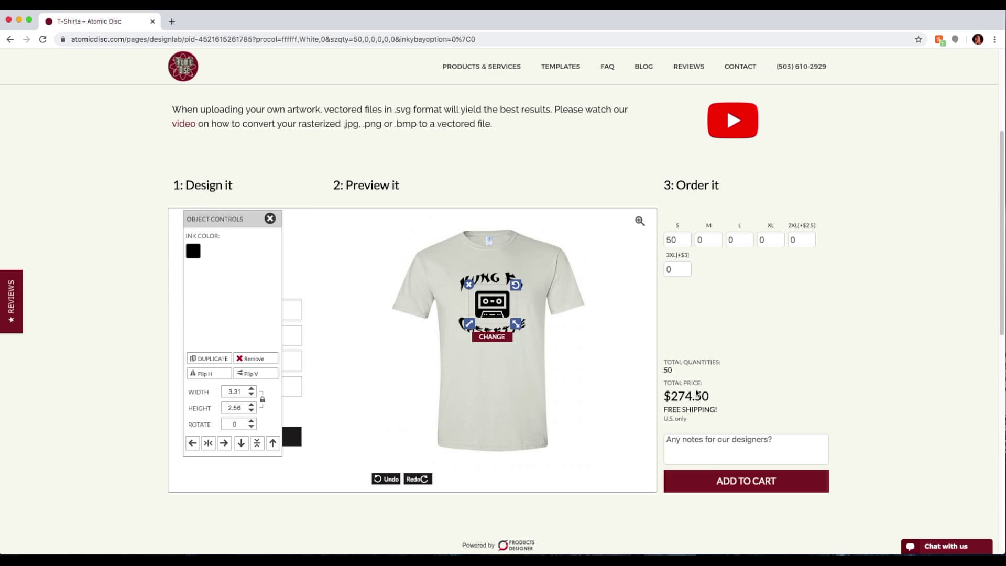
pyautogui.click(504, 375)
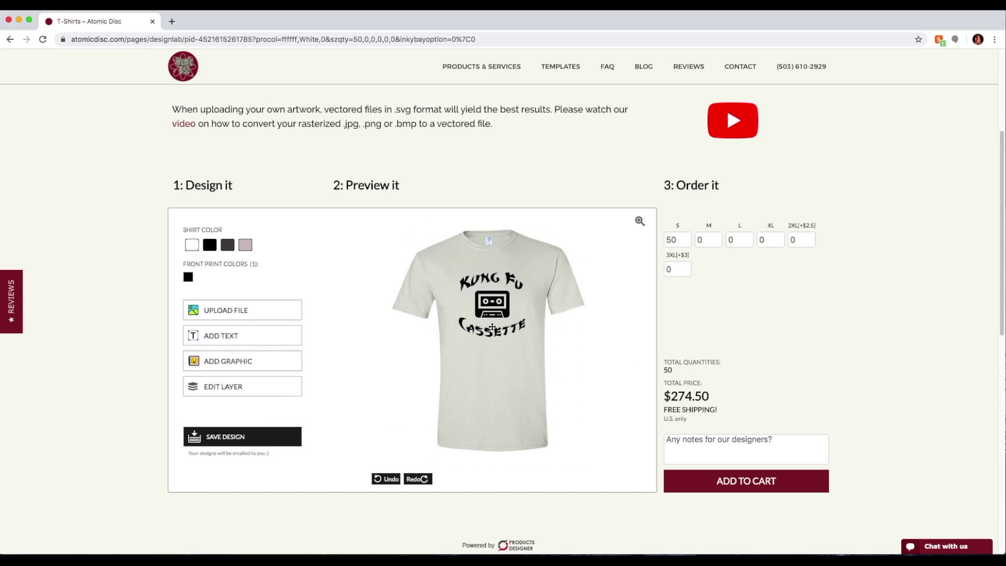
# Make the Cassette lettering blue
pyautogui.click(493, 333)
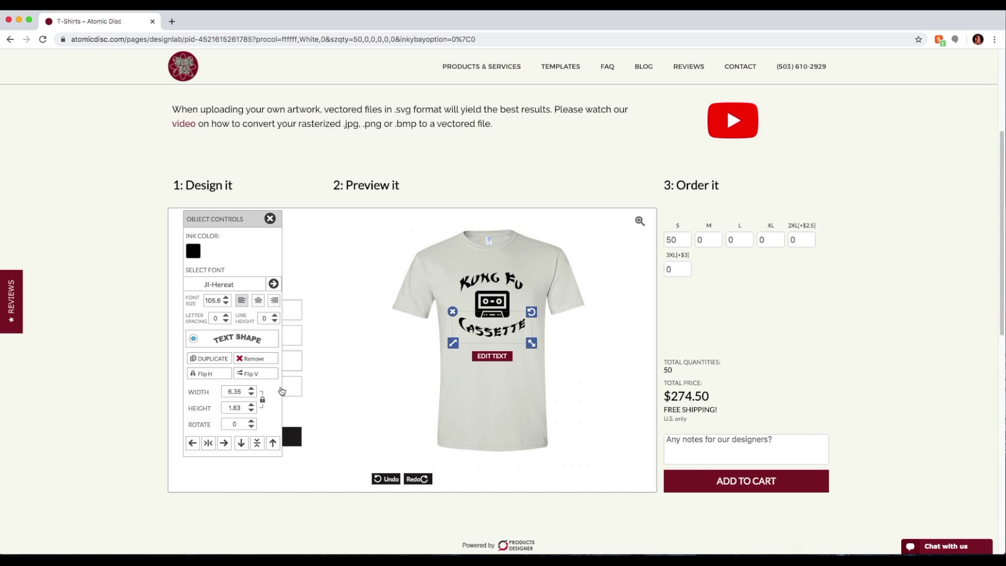
pyautogui.click(193, 252)
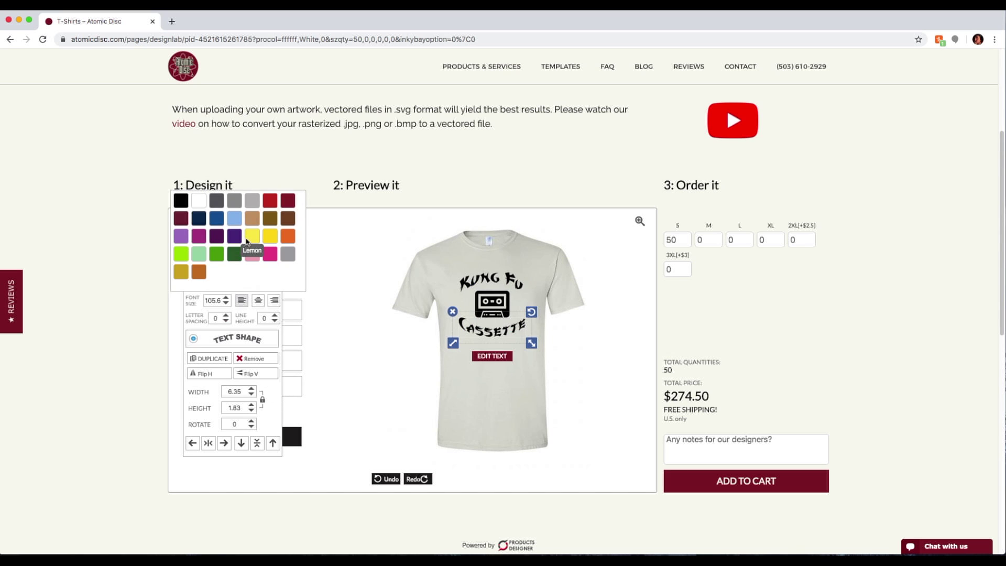
pyautogui.click(216, 216)
# Make the Kung Fu lettering red, then check both text elements and deselect
pyautogui.click(495, 277)
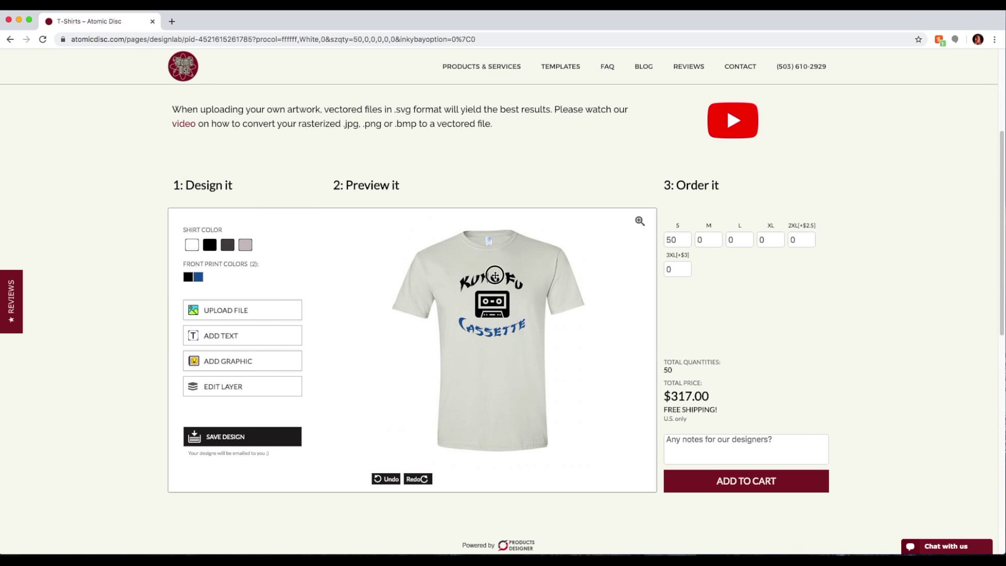
pyautogui.click(195, 248)
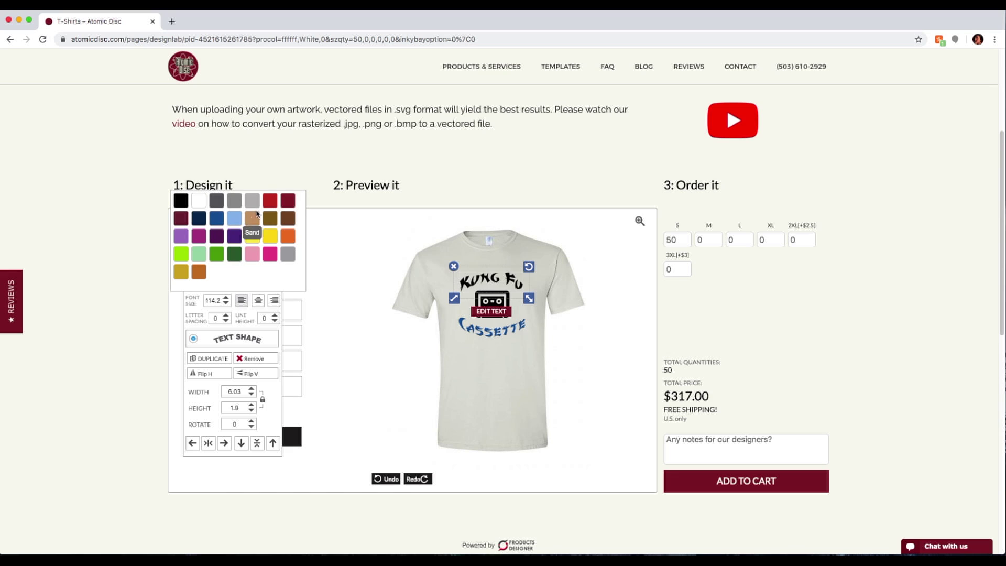
pyautogui.click(270, 201)
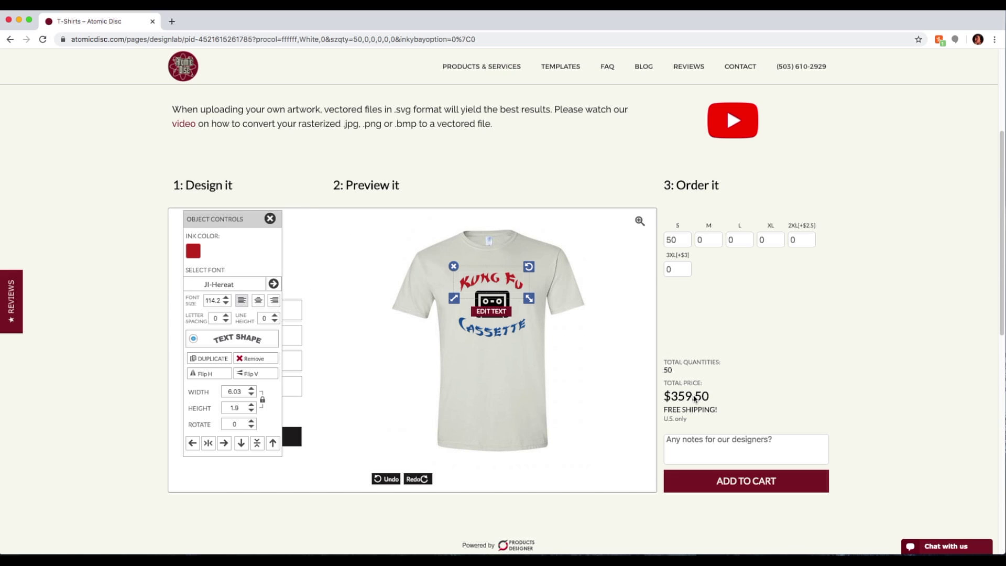
pyautogui.click(507, 347)
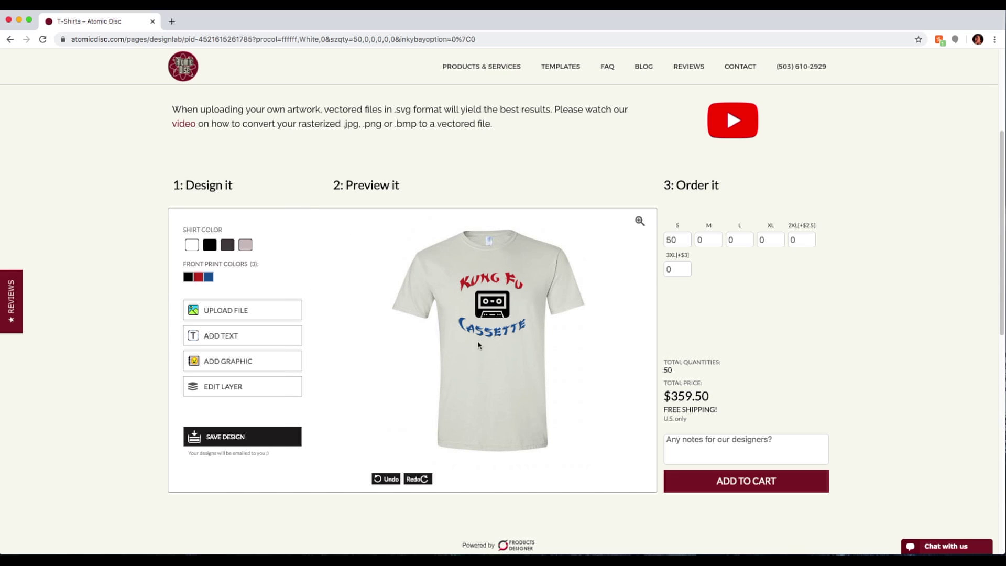
pyautogui.click(486, 283)
pyautogui.click(497, 310)
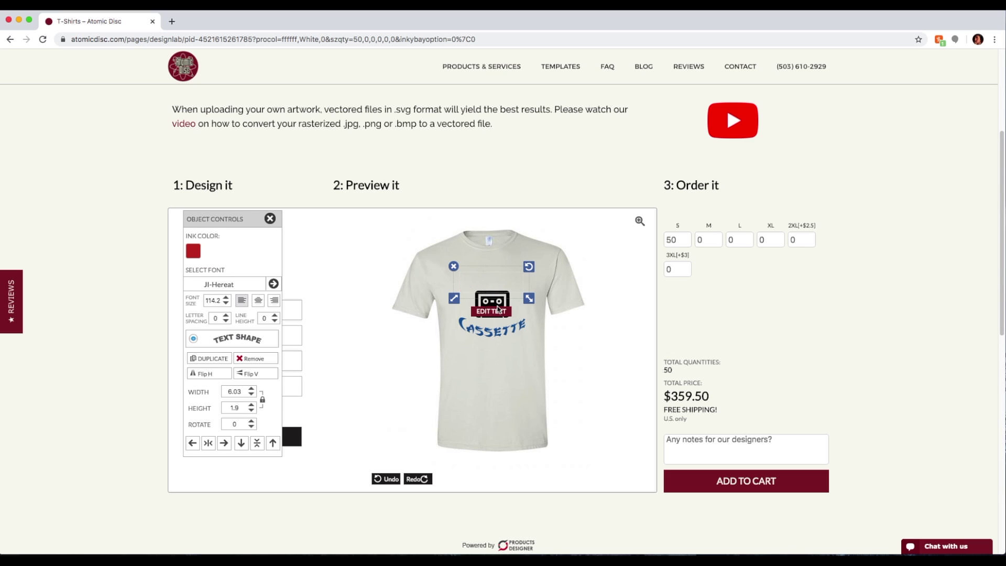
pyautogui.click(501, 333)
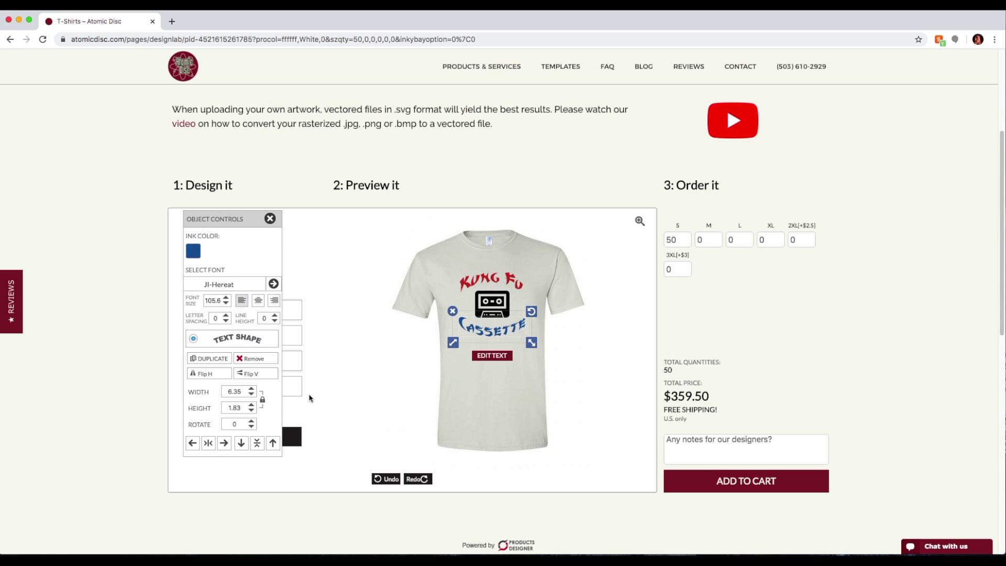
pyautogui.click(388, 253)
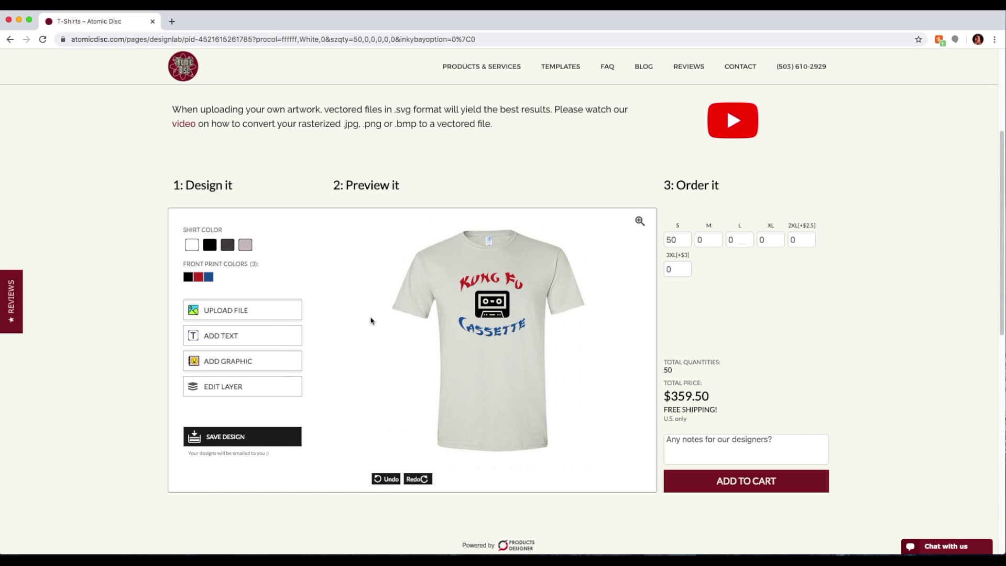
# Select the cassette graphic's layer and move the Kung Fu lettering down over the cassette
pyautogui.click(212, 394)
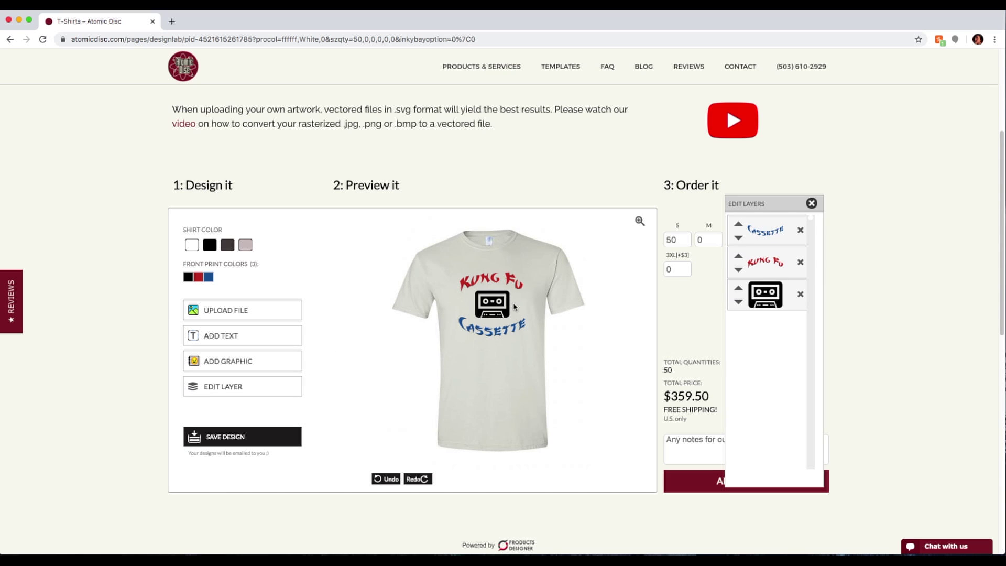
pyautogui.click(739, 294)
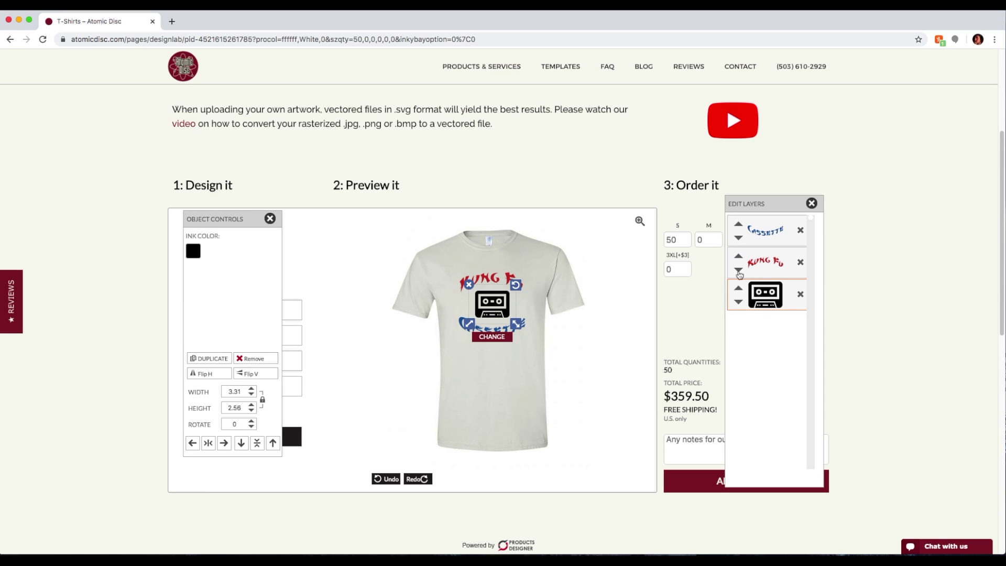
pyautogui.click(523, 371)
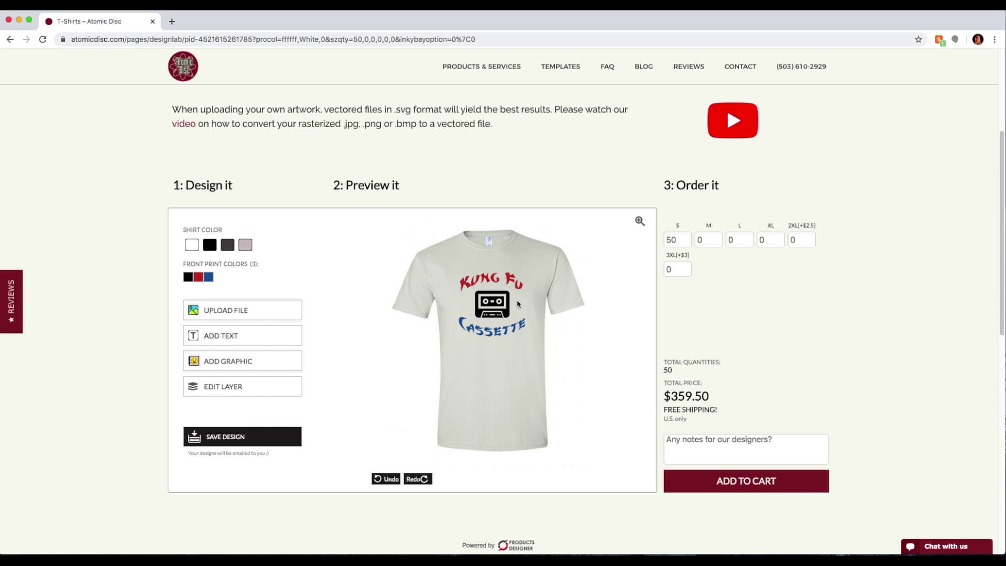
pyautogui.moveTo(510, 278); pyautogui.dragTo(508, 291)
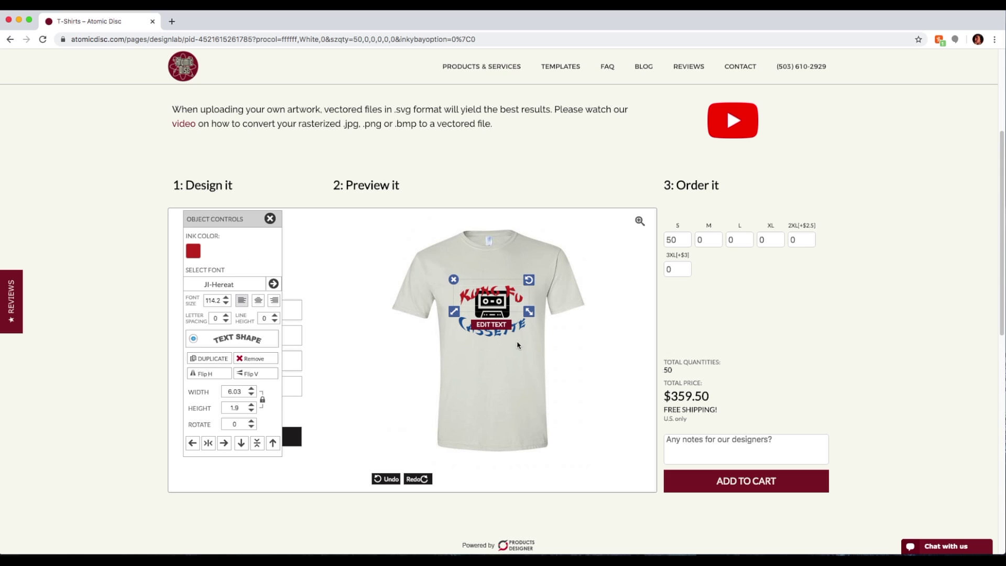
pyautogui.click(517, 393)
pyautogui.click(504, 309)
pyautogui.click(510, 384)
# Raise the cassette graphic above Kung Fu, then move the Kung Fu lettering back on top
pyautogui.click(223, 387)
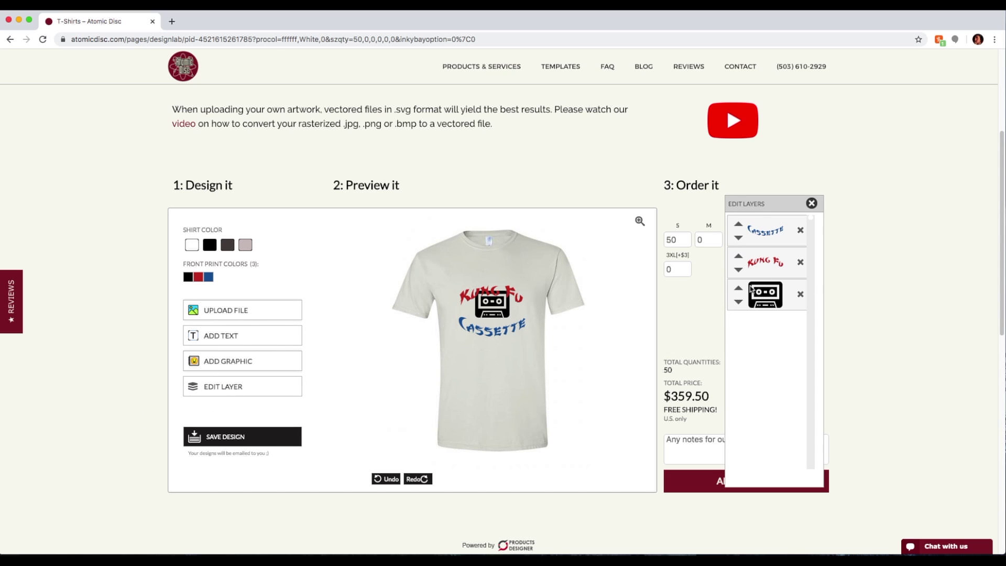
pyautogui.click(738, 289)
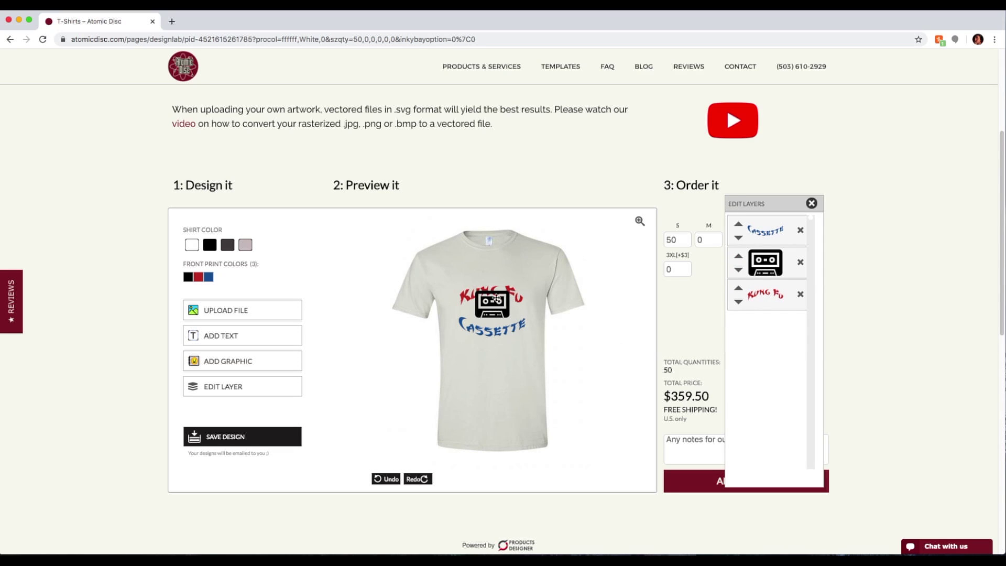
pyautogui.moveTo(510, 294); pyautogui.dragTo(509, 280)
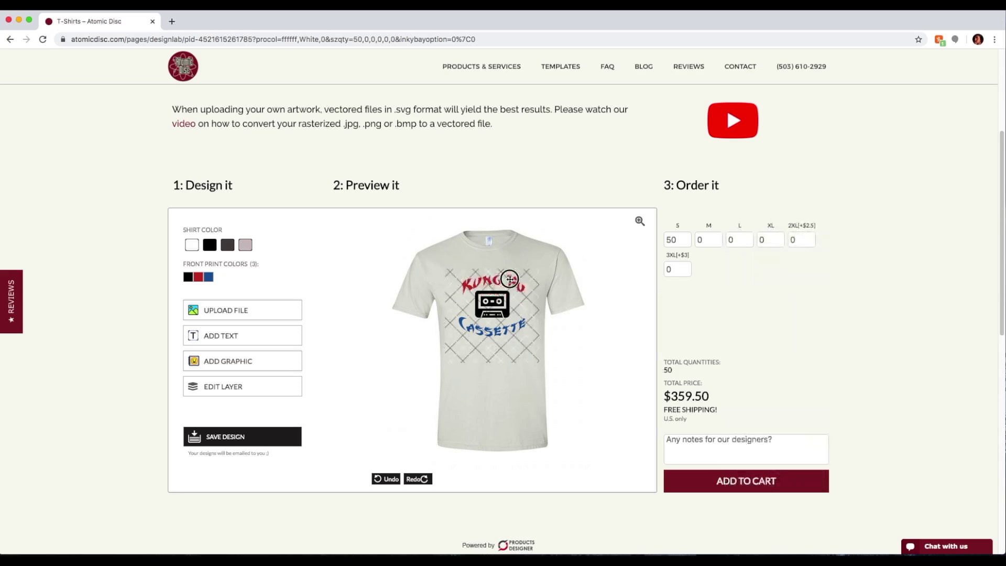
pyautogui.click(396, 337)
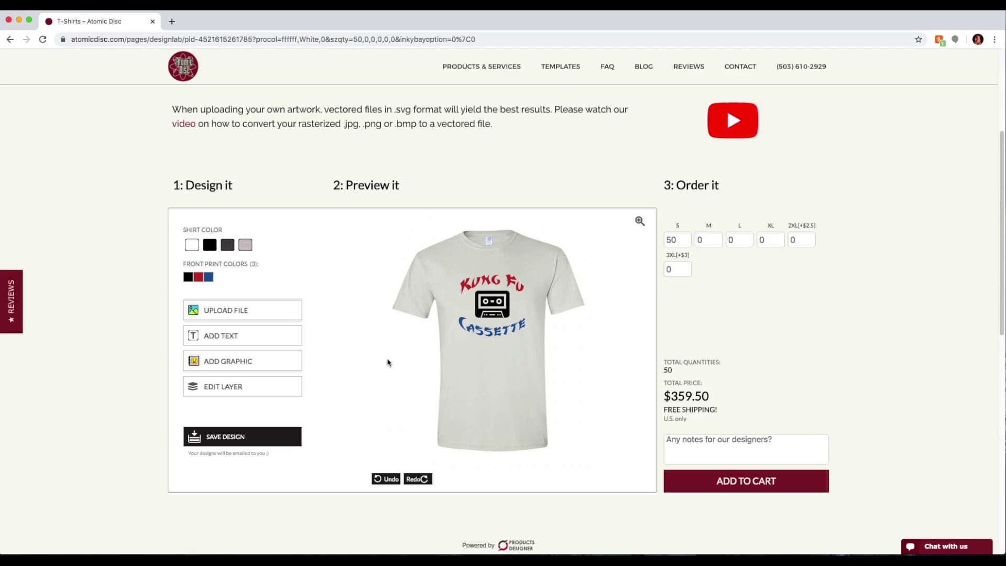
# Save the design as 'Kung Fu Cassette' with the owner's e-mail address and confirm the save
pyautogui.click(234, 439)
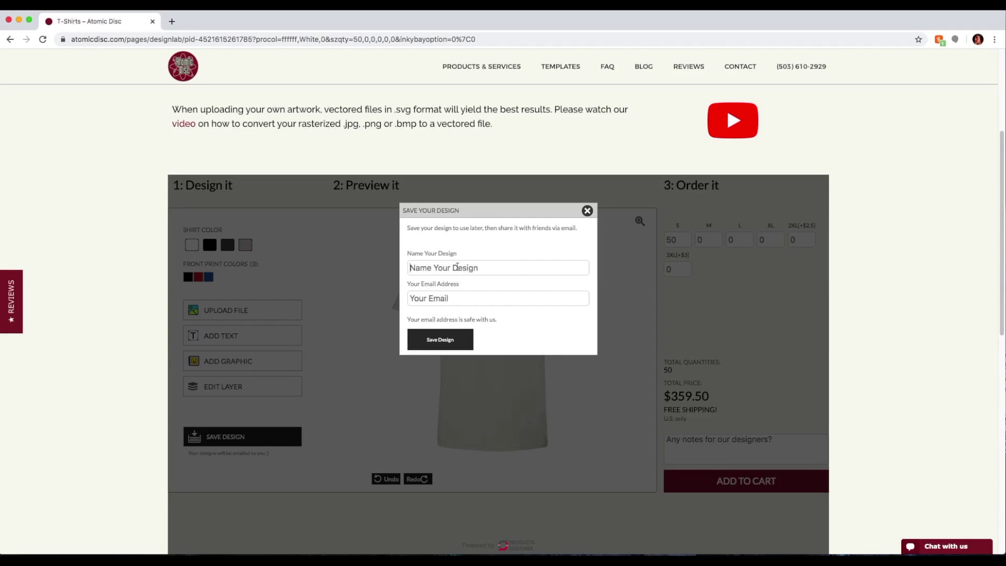
pyautogui.click(486, 268)
pyautogui.write('Kung Fu Cassette')
pyautogui.click(491, 298)
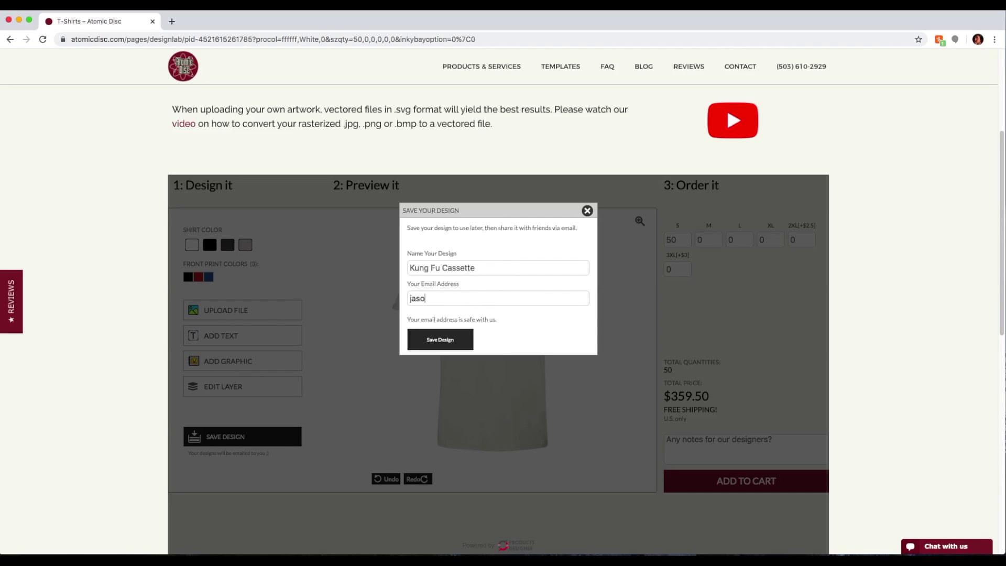
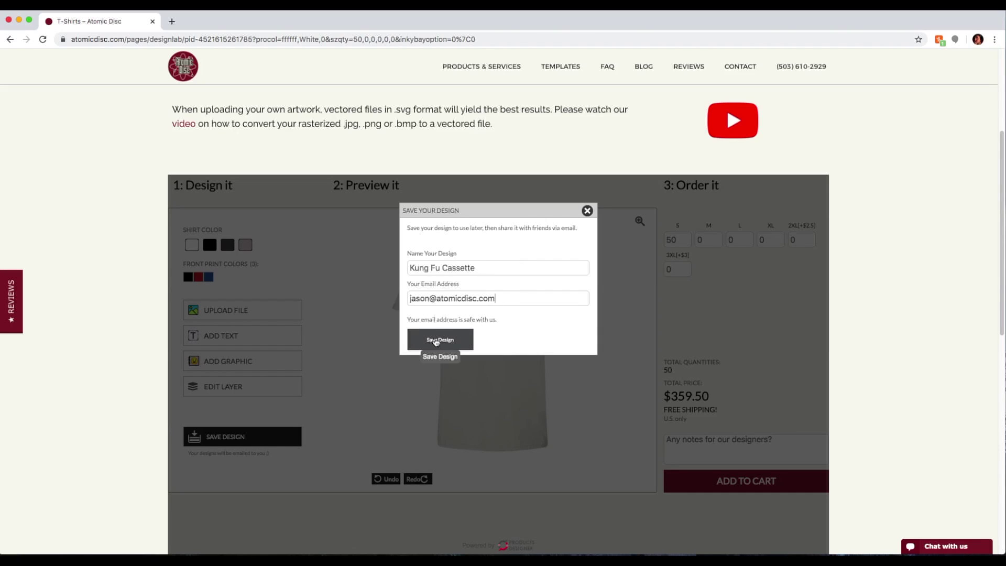
pyautogui.click(435, 340)
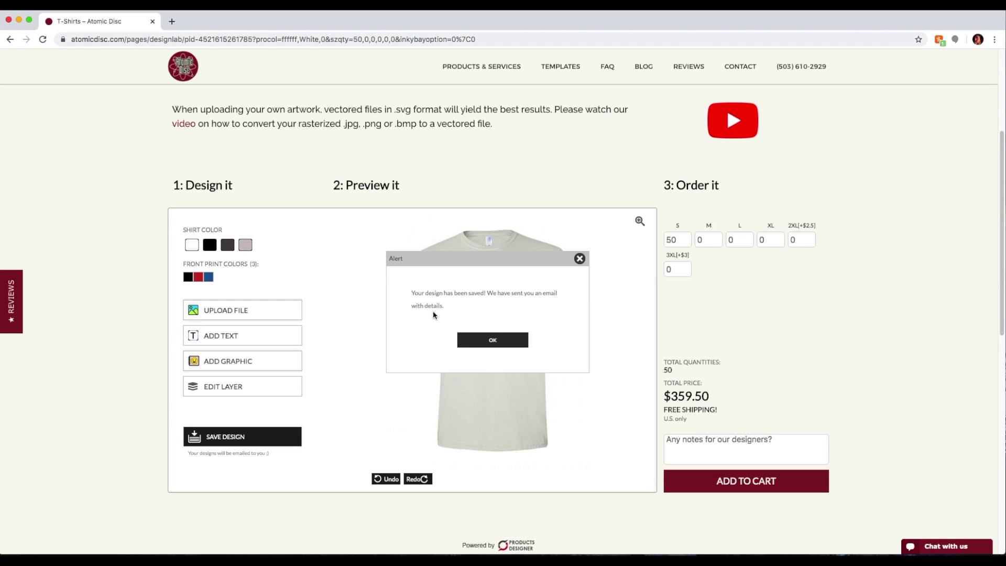
pyautogui.click(493, 342)
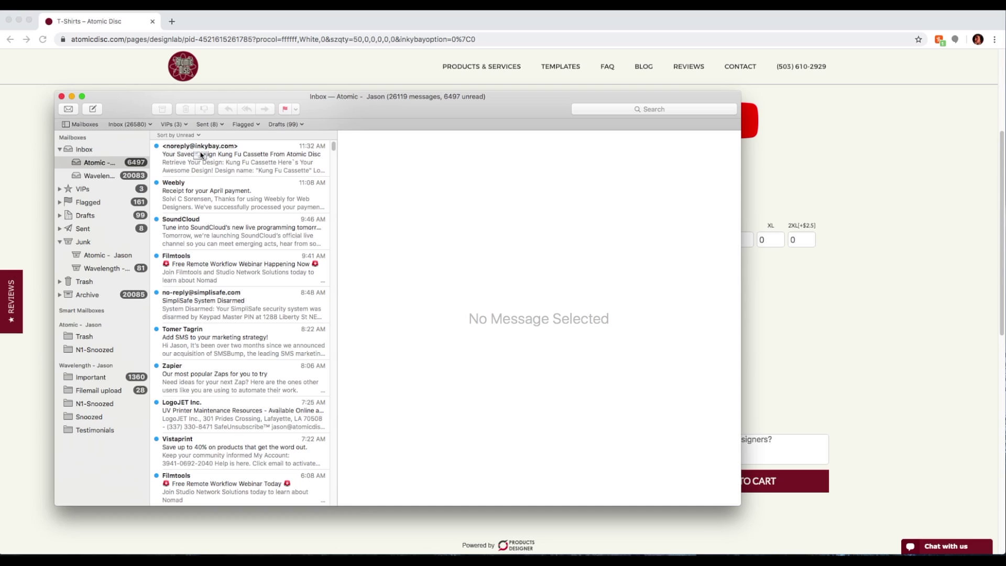
# Open the 'Your Saved Design Kung Fu Cassette' e-mail and follow its View Your Design link
pyautogui.click(222, 164)
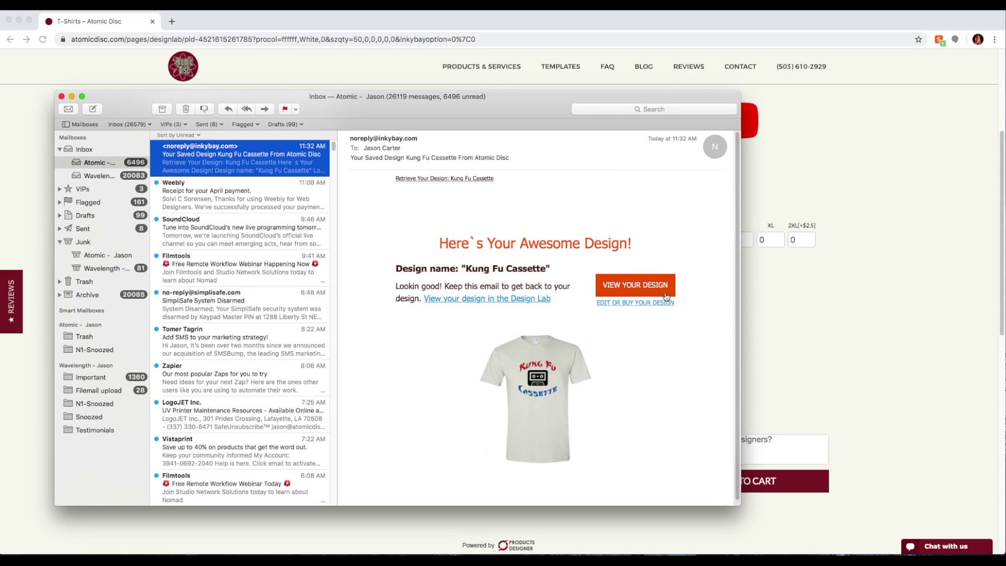
pyautogui.click(640, 291)
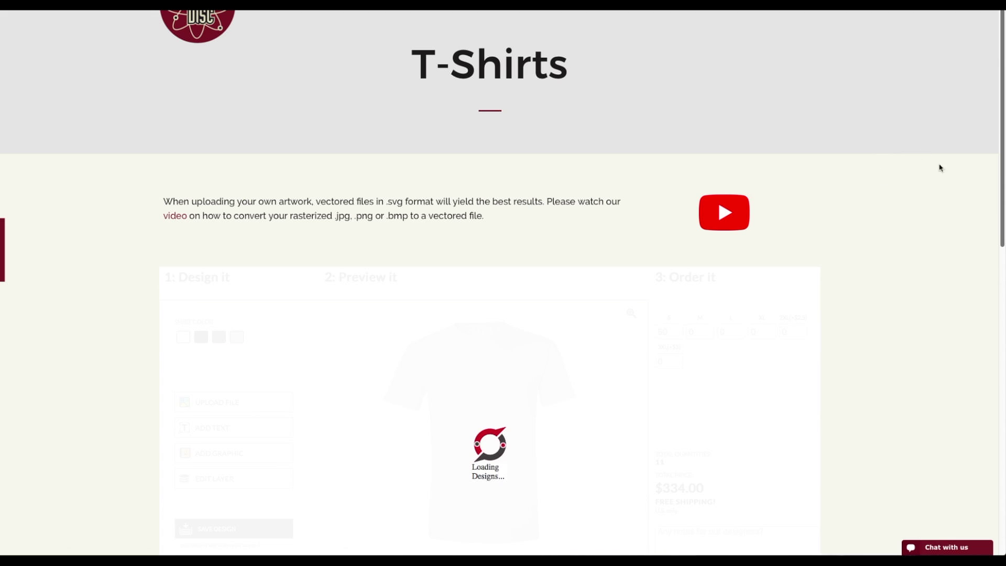
# Check the Kung Fu text, cassette graphic and Cassette text in turn, then close Object Controls
pyautogui.moveTo(1000, 152); pyautogui.dragTo(999, 194)
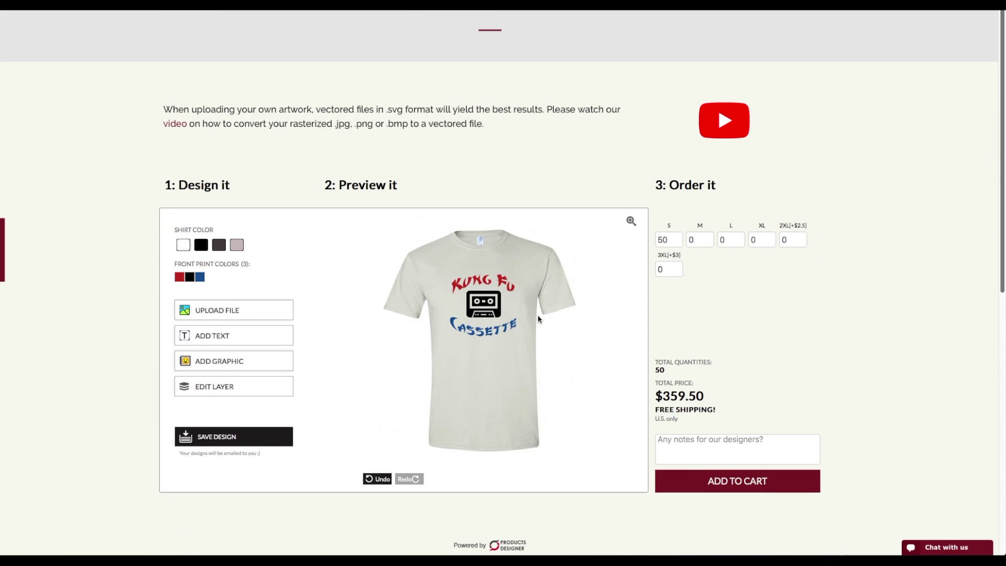
pyautogui.click(487, 281)
pyautogui.click(487, 308)
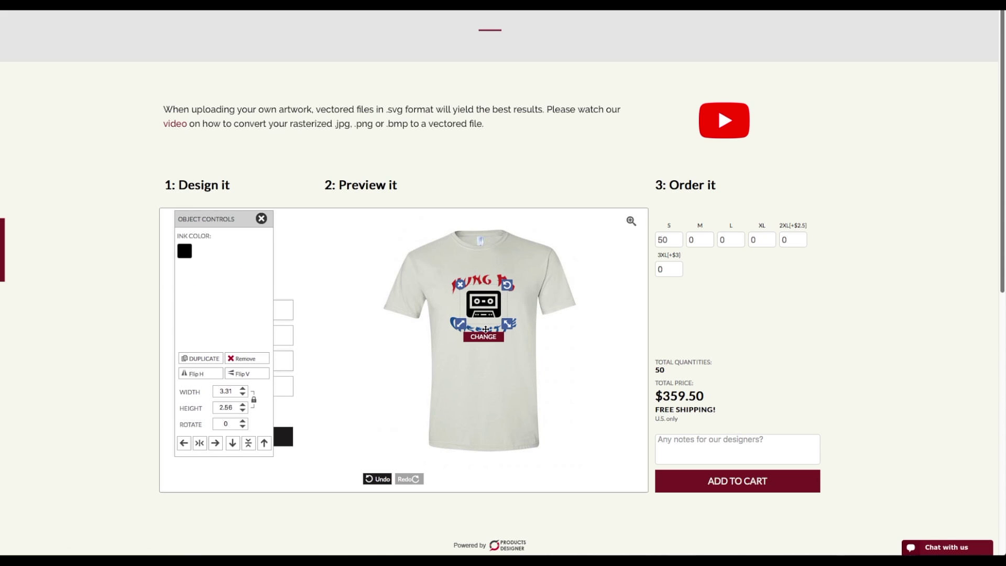
pyautogui.click(495, 308)
pyautogui.click(588, 281)
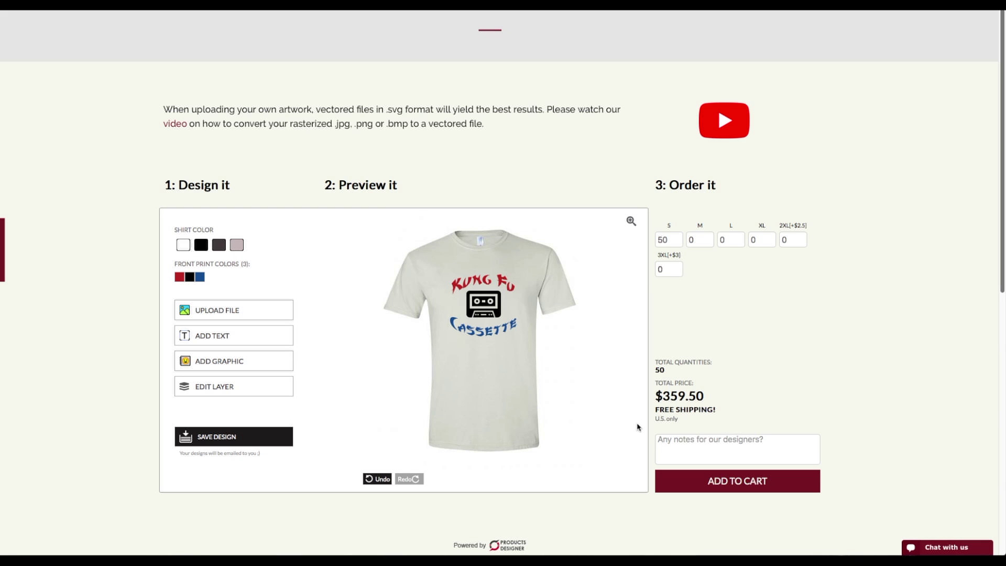
pyautogui.click(696, 239)
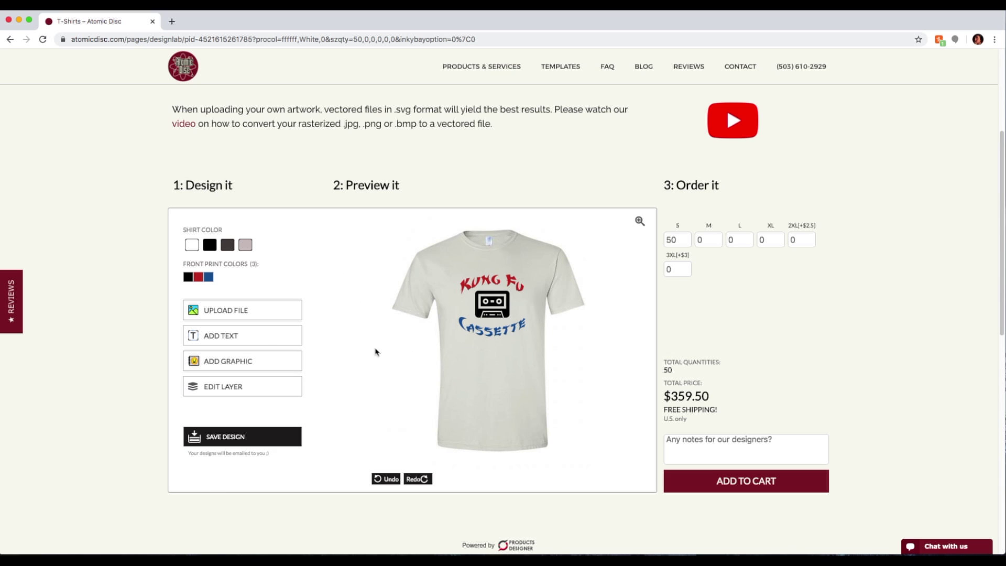
# Delete the KUNG FU text, cassette graphic and CASSETTE text, and bring up the Upload Image dialog
pyautogui.click(474, 284)
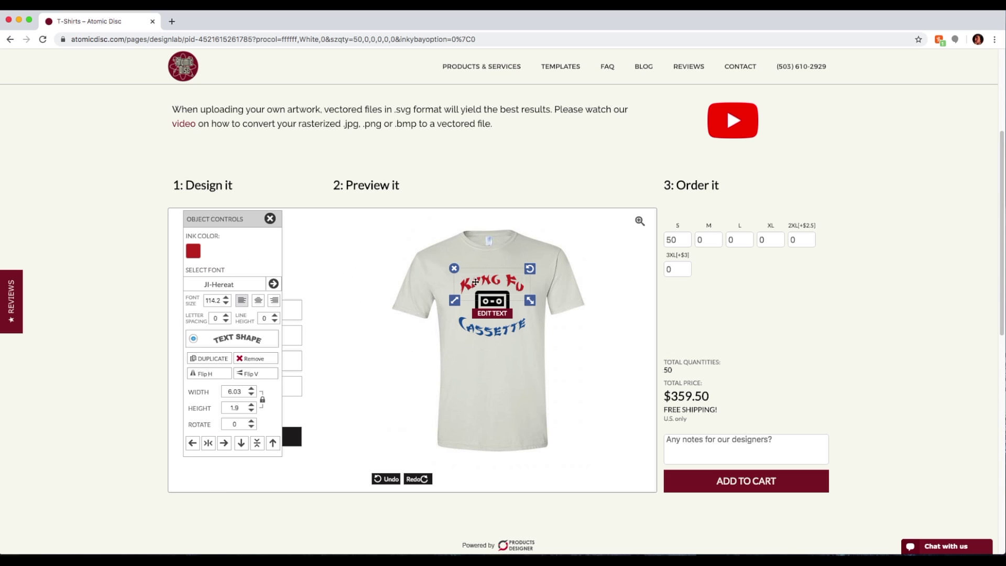
pyautogui.click(453, 268)
pyautogui.click(498, 302)
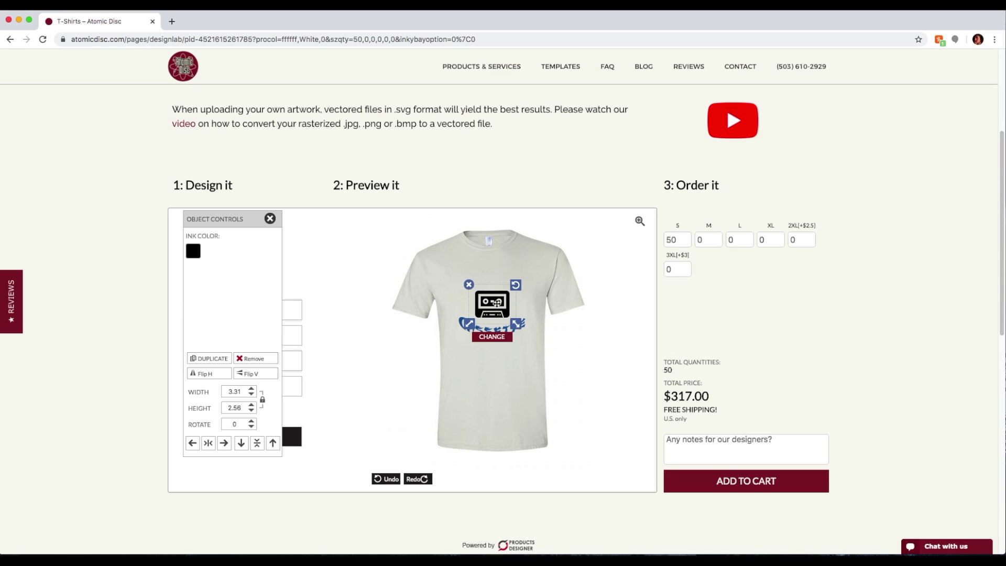
pyautogui.click(467, 286)
pyautogui.click(488, 331)
pyautogui.click(452, 313)
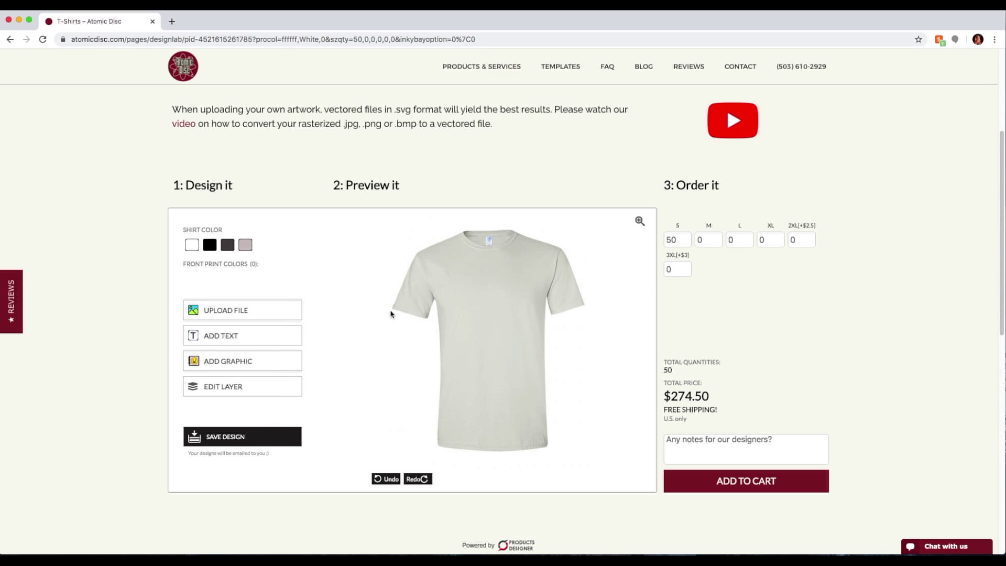
pyautogui.click(219, 316)
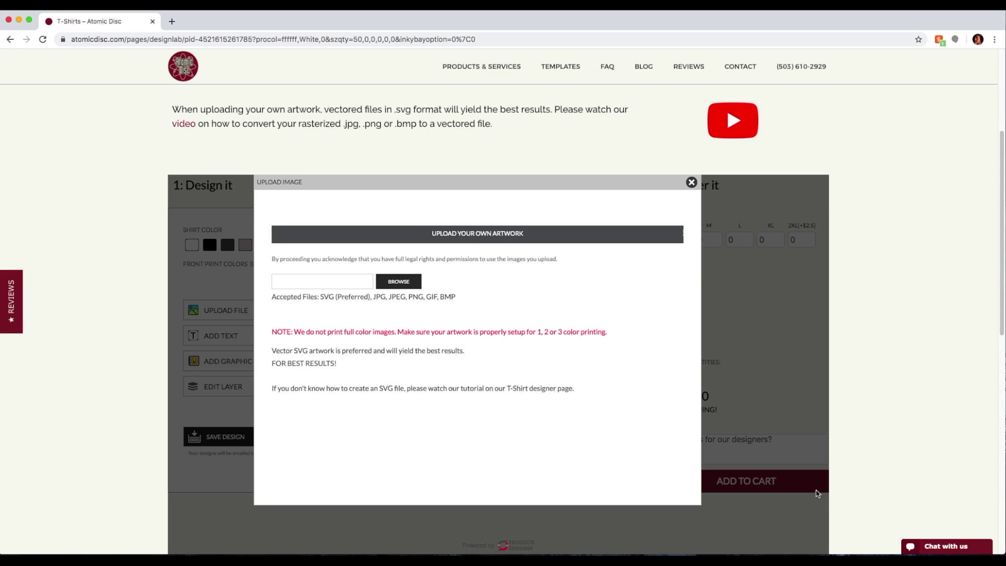
# Upload tiger rock BW.jpg with Remove White set to YES, and move the logo higher on the chest
pyautogui.moveTo(669, 438); pyautogui.dragTo(405, 287)
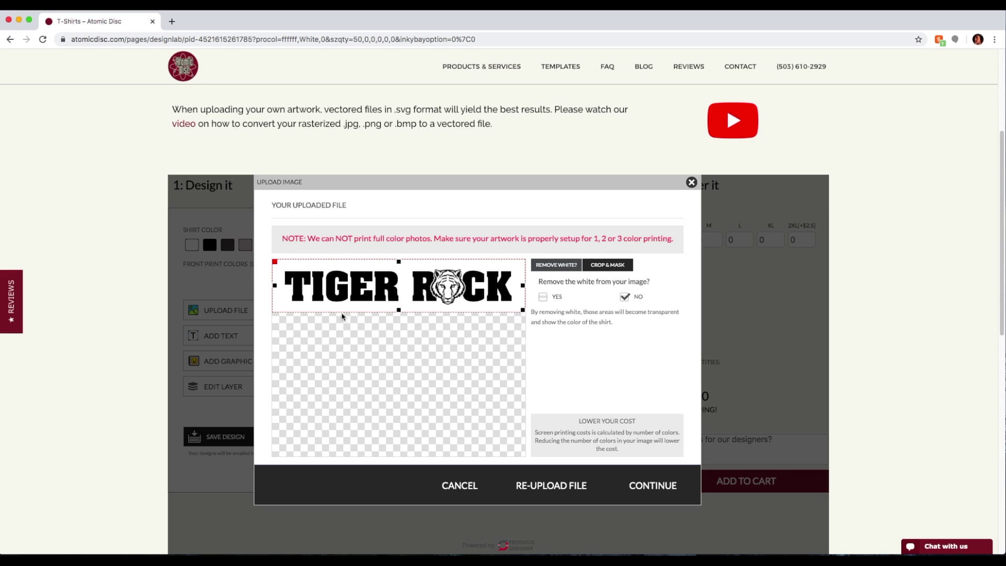
pyautogui.click(543, 297)
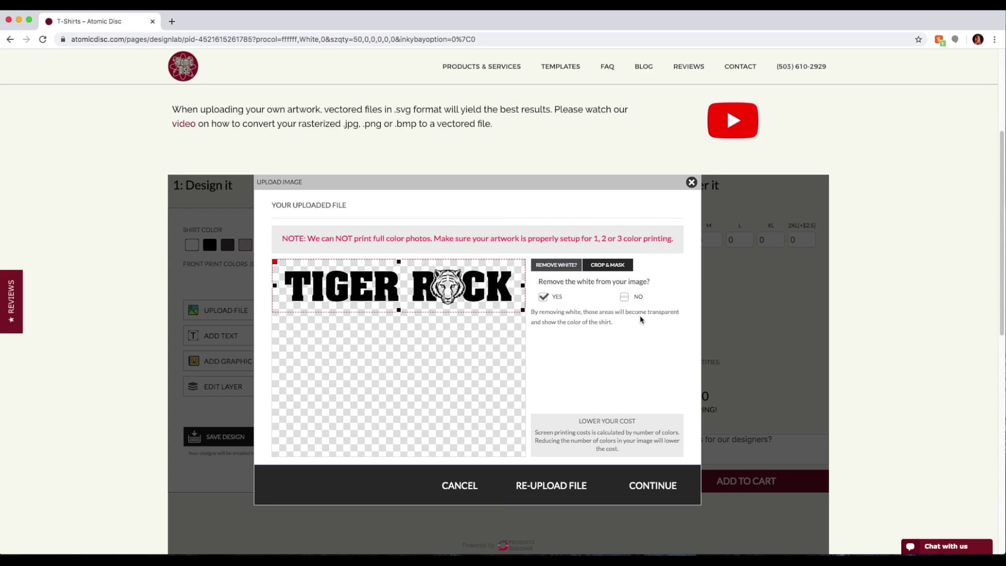
pyautogui.click(654, 485)
pyautogui.moveTo(496, 317); pyautogui.dragTo(490, 286)
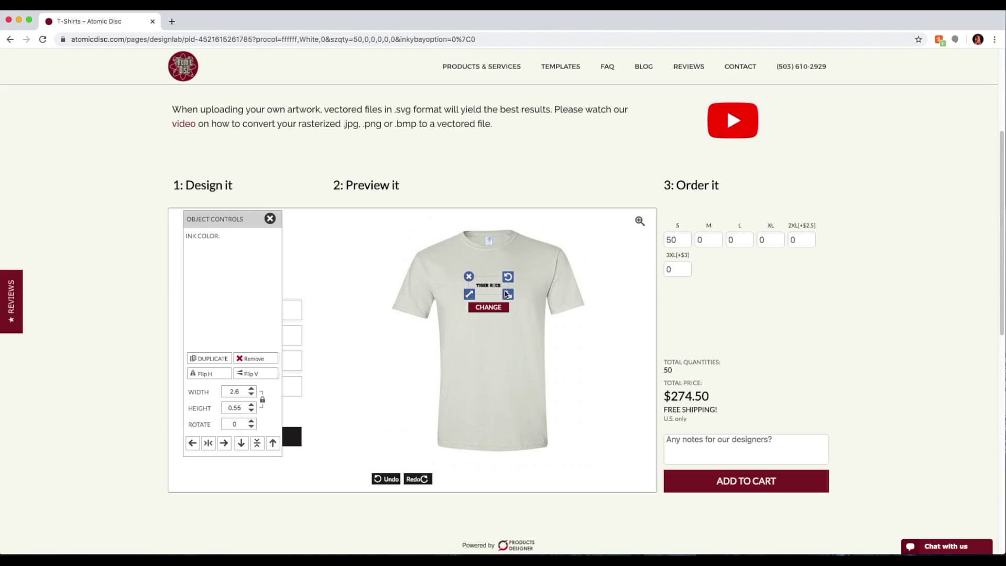
# Enlarge the TIGER ROCK JPG logo, note the low-quality warning, then delete it
pyautogui.moveTo(510, 298); pyautogui.dragTo(527, 321)
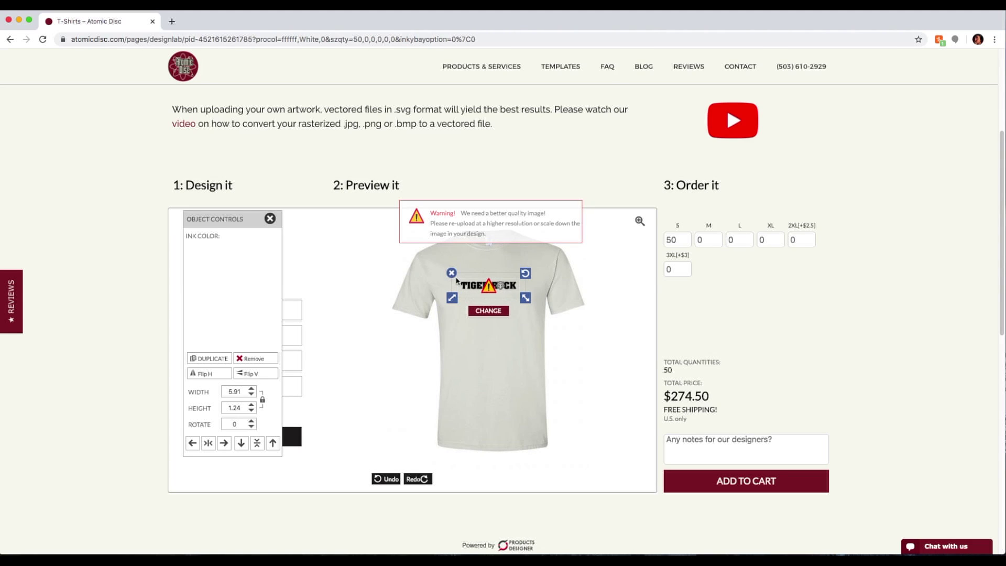
pyautogui.moveTo(528, 302); pyautogui.dragTo(531, 299)
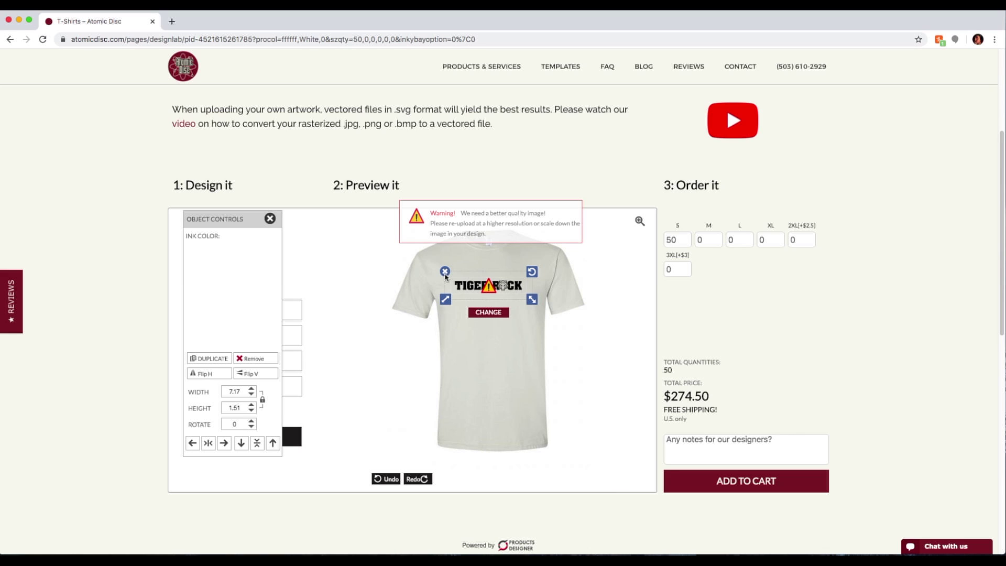
pyautogui.click(445, 272)
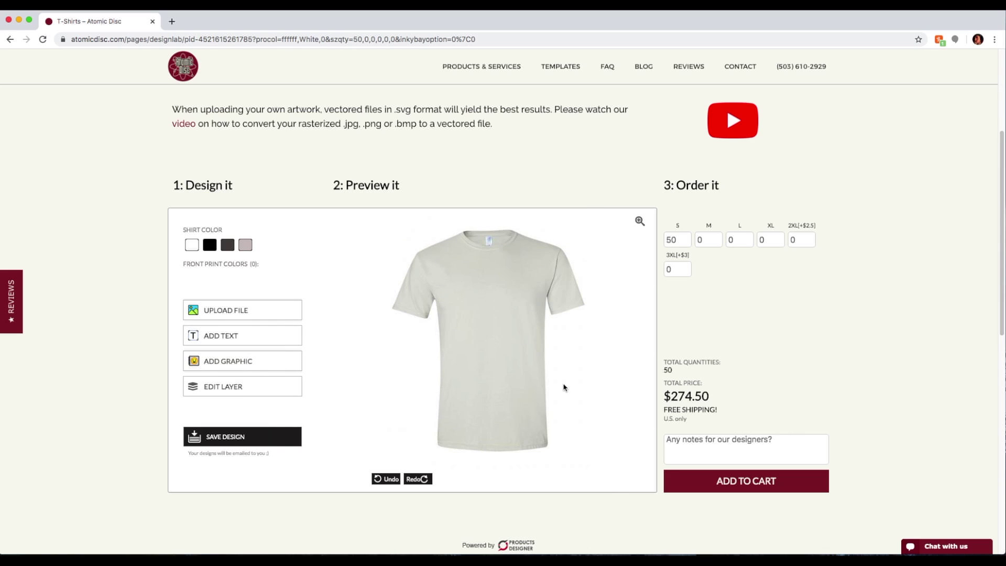
# Upload tigerrockBW.svg and move the logo up onto the chest
pyautogui.click(232, 311)
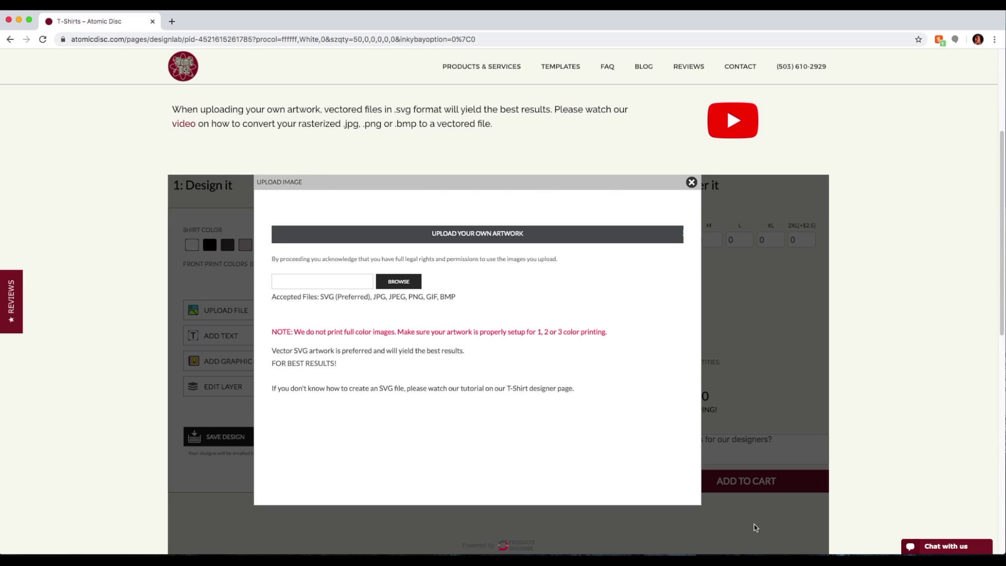
pyautogui.moveTo(534, 362); pyautogui.dragTo(407, 292)
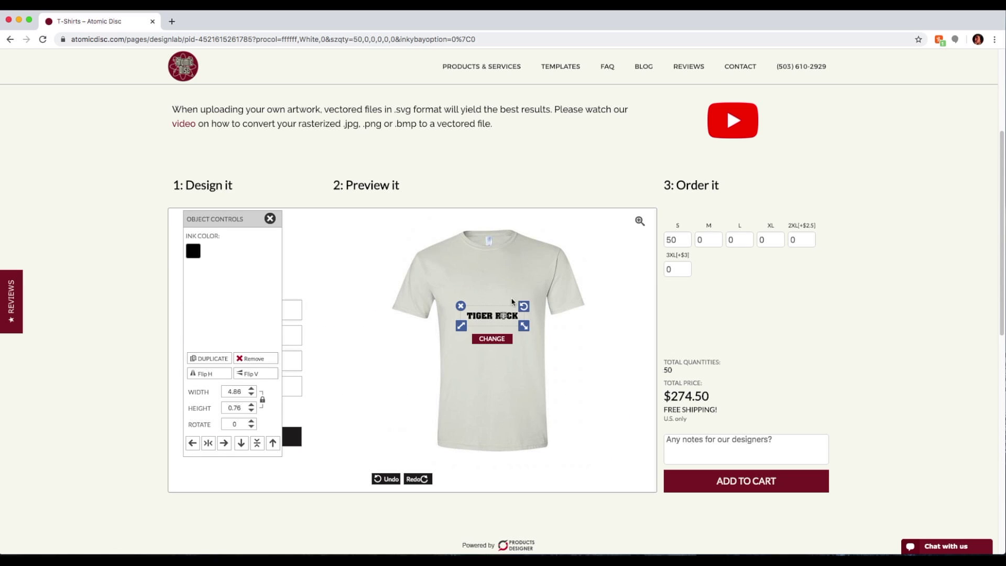
pyautogui.moveTo(507, 322); pyautogui.dragTo(501, 292)
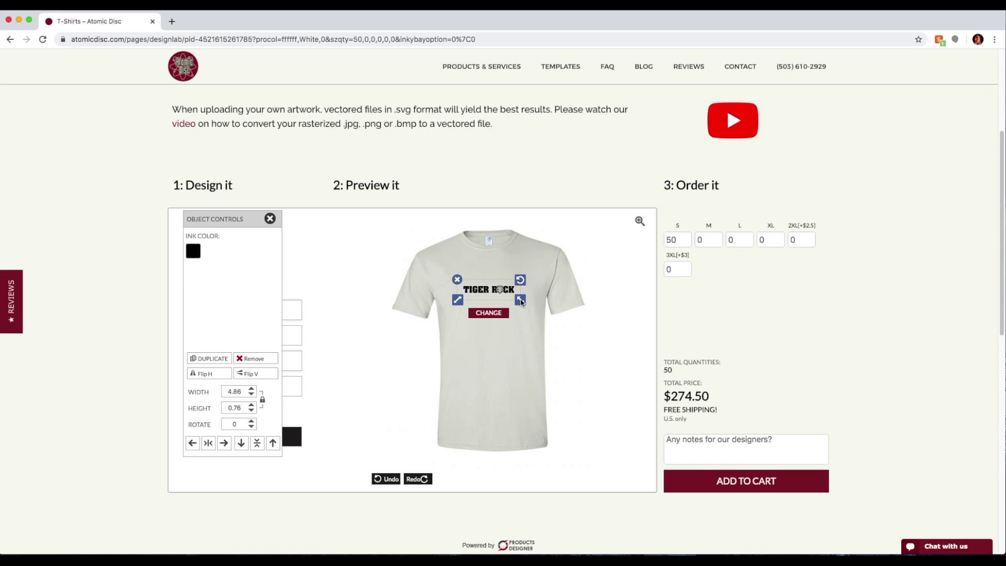
# Scale the TIGER ROCK logo to 6.23 × 0.97 across the upper chest
pyautogui.moveTo(521, 301); pyautogui.dragTo(632, 398)
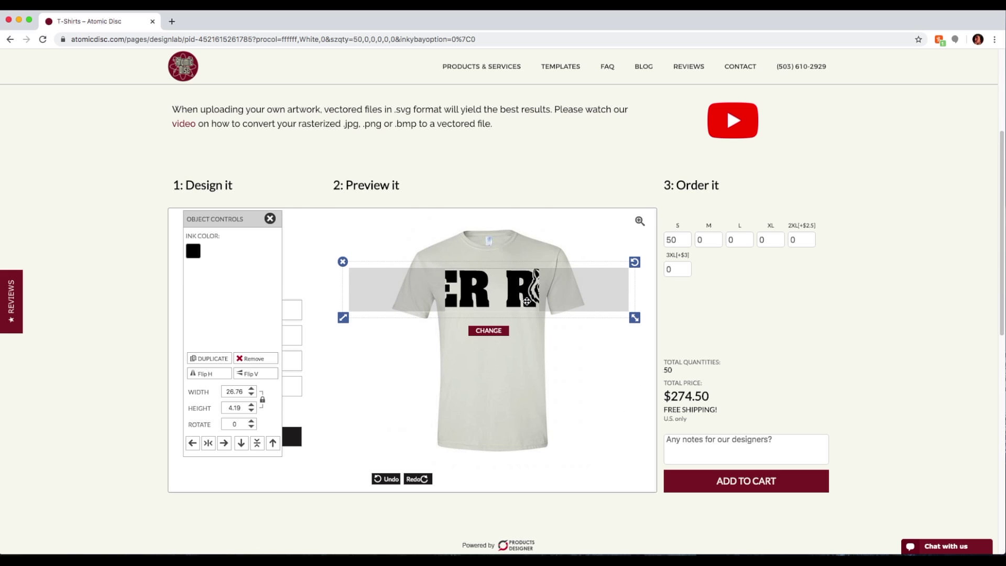
pyautogui.click(522, 298)
pyautogui.click(477, 310)
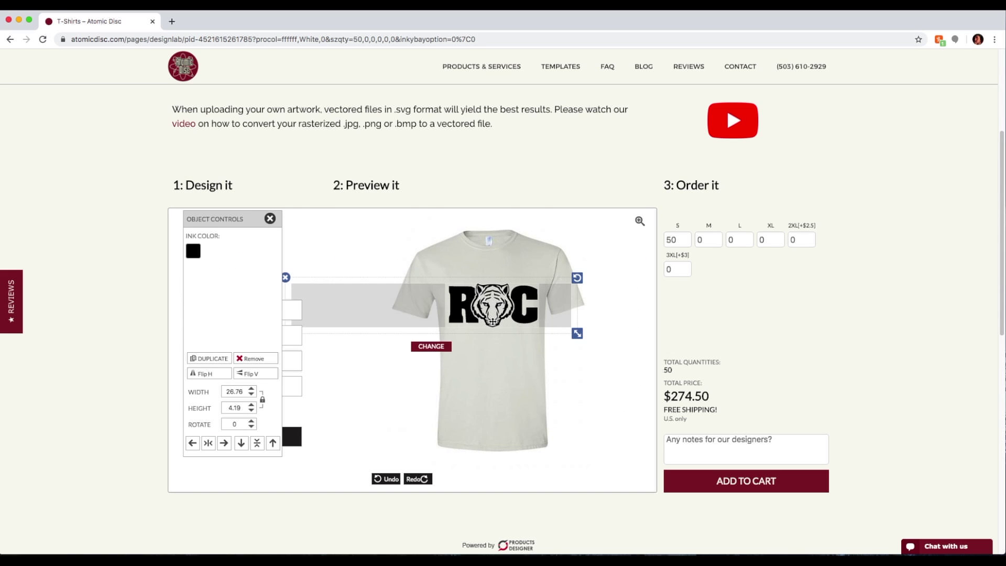
pyautogui.moveTo(593, 336); pyautogui.dragTo(529, 326)
pyautogui.moveTo(506, 286)
pyautogui.mouseDown()
pyautogui.moveTo(476, 278)
pyautogui.moveTo(461, 303)
pyautogui.moveTo(515, 298)
pyautogui.moveTo(530, 310)
pyautogui.mouseUp()
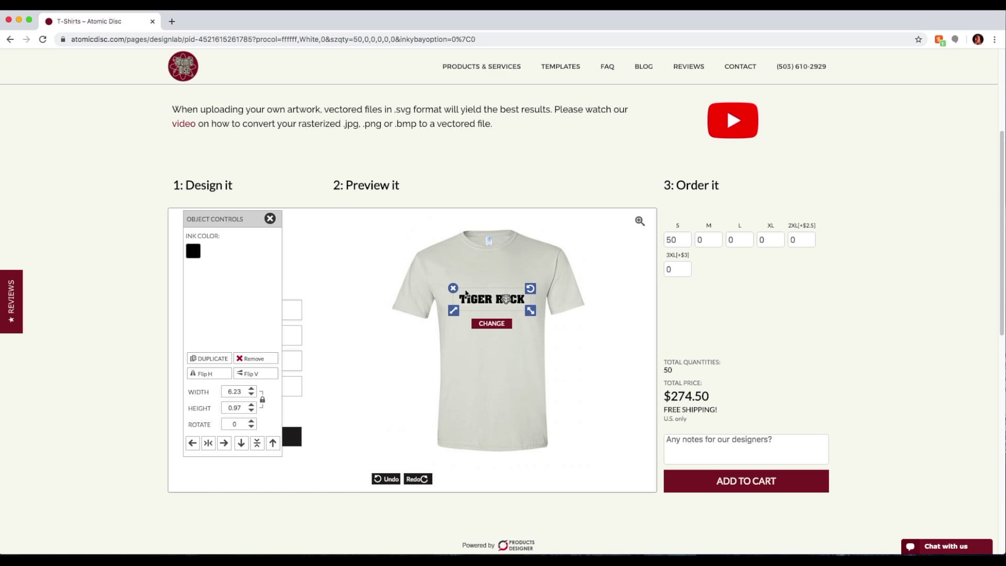
# Recolour the TIGER ROCK logo dark purple and enlarge it to 7.88 × 1.23
pyautogui.click(193, 251)
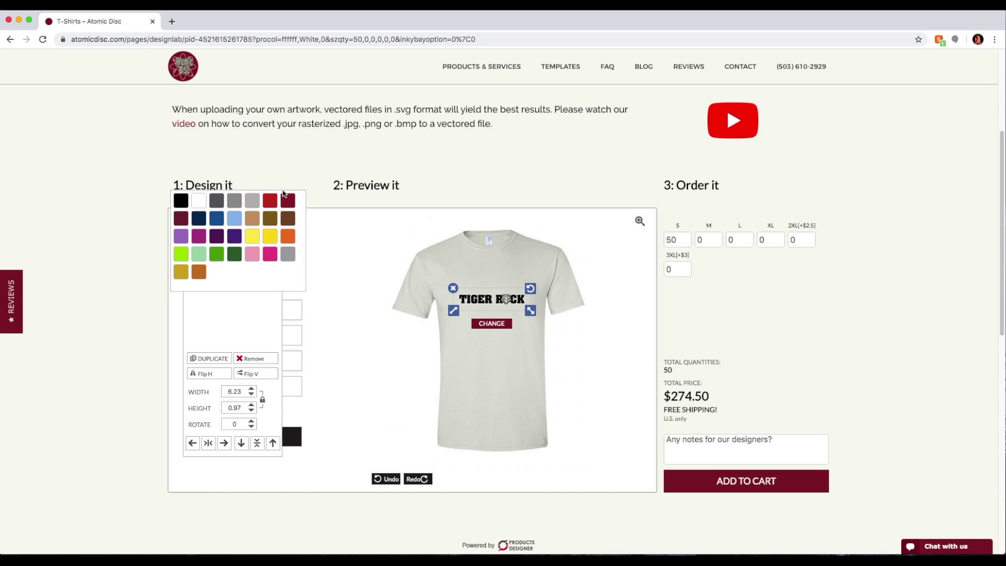
pyautogui.click(269, 200)
pyautogui.click(198, 252)
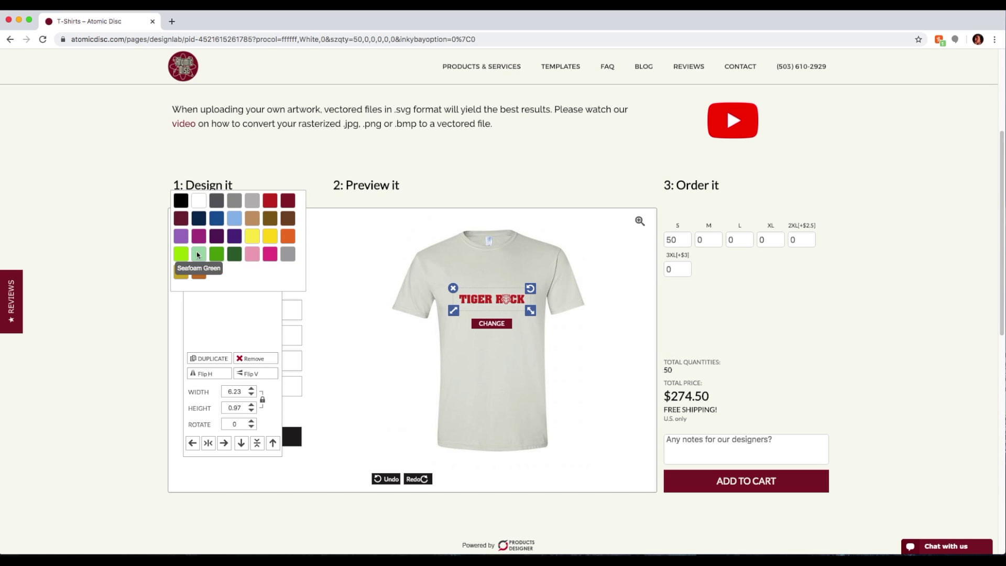
pyautogui.click(217, 246)
pyautogui.click(269, 219)
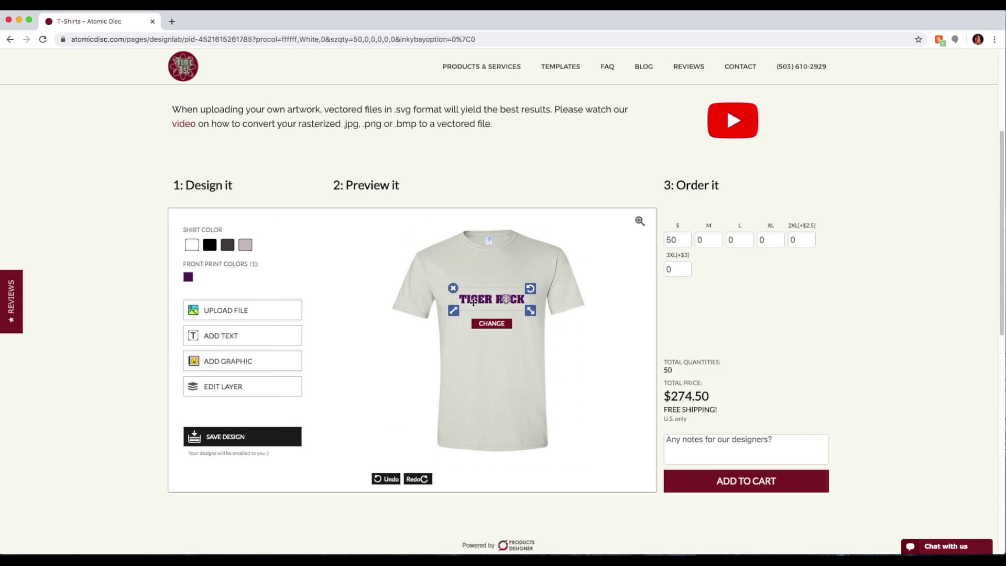
pyautogui.moveTo(531, 312); pyautogui.dragTo(517, 297)
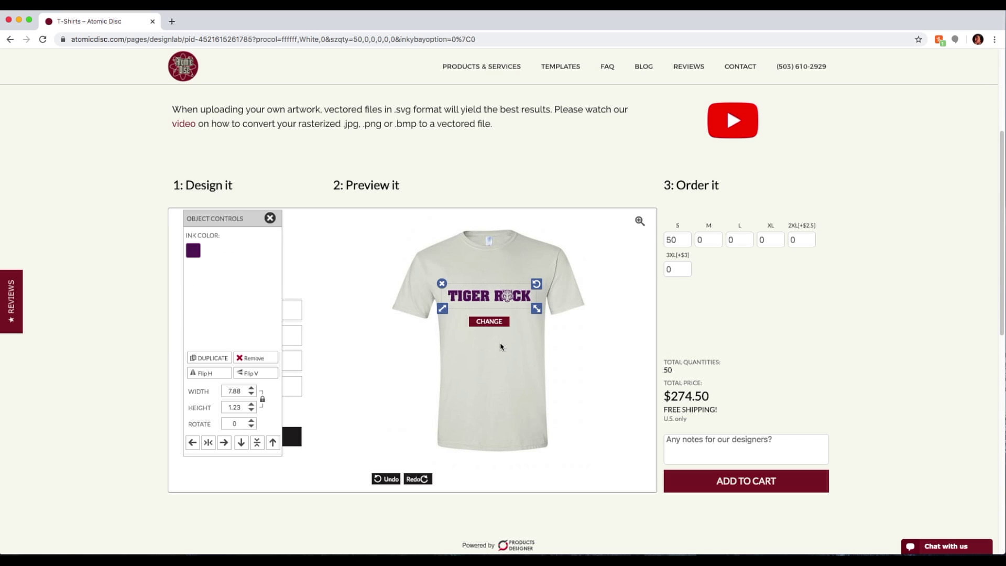
pyautogui.click(270, 218)
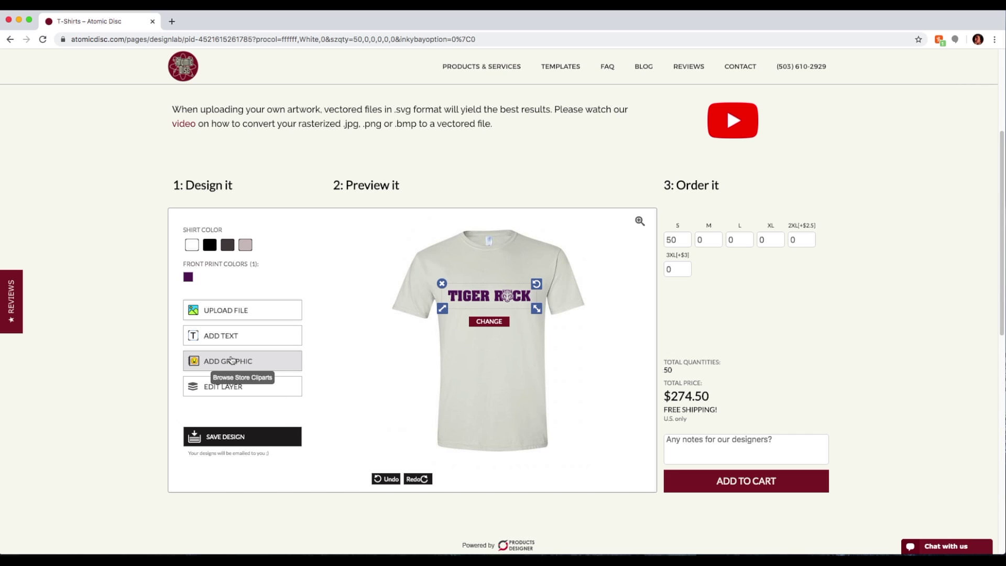